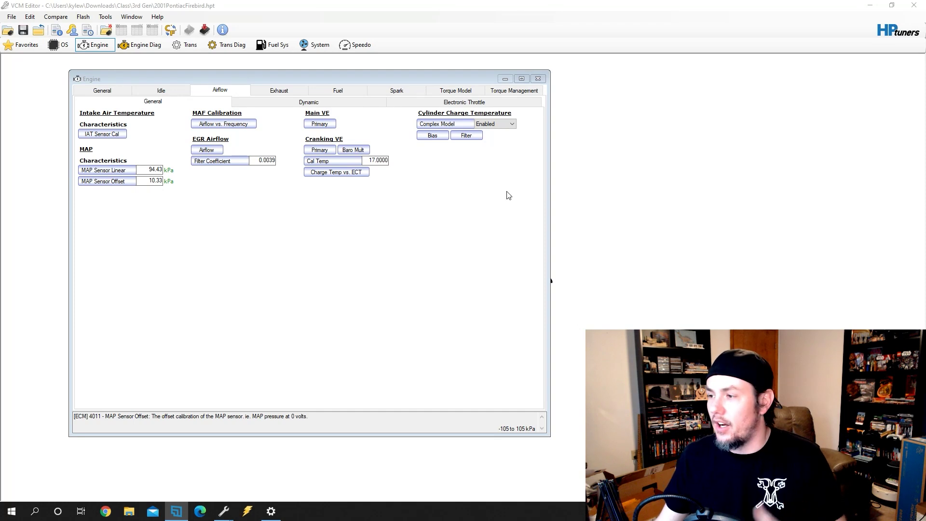
Step: Review the IAT Spark Advance Correction table, highlighting the 149–194 °F cells from 0.32 to 0.96 g airmass, and close it
{"action": "left_click", "coordinate": [392, 93]}
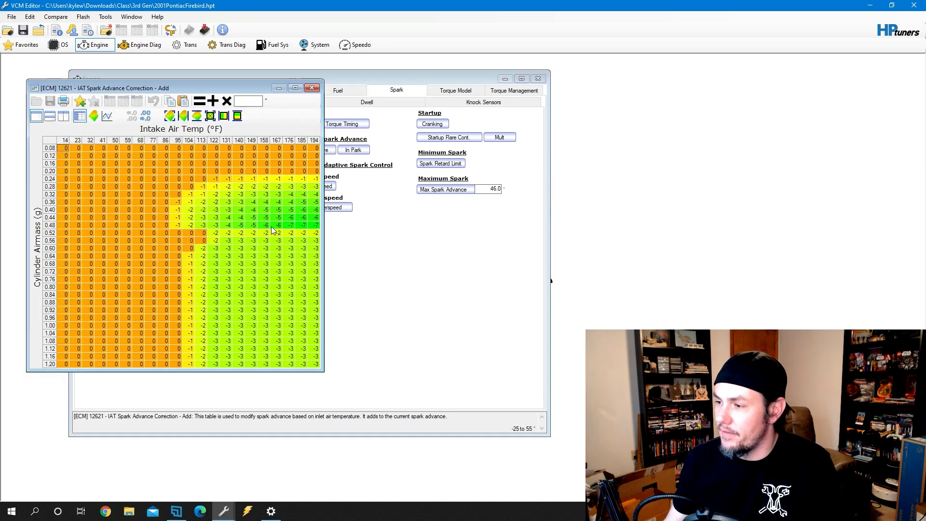
{"action": "left_click_drag", "start_coordinate": [202, 142], "coordinate": [312, 143]}
{"action": "left_click_drag", "start_coordinate": [254, 194], "coordinate": [313, 321]}
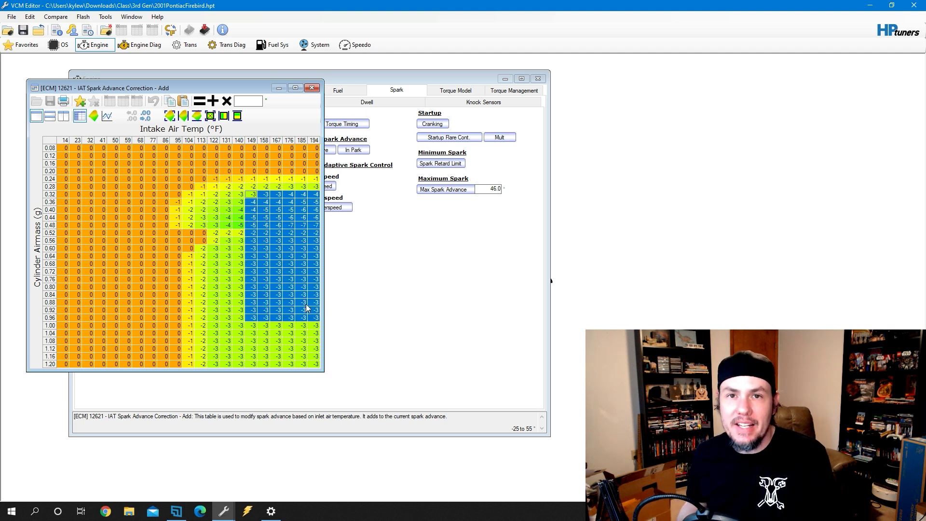
{"action": "left_click", "coordinate": [312, 88]}
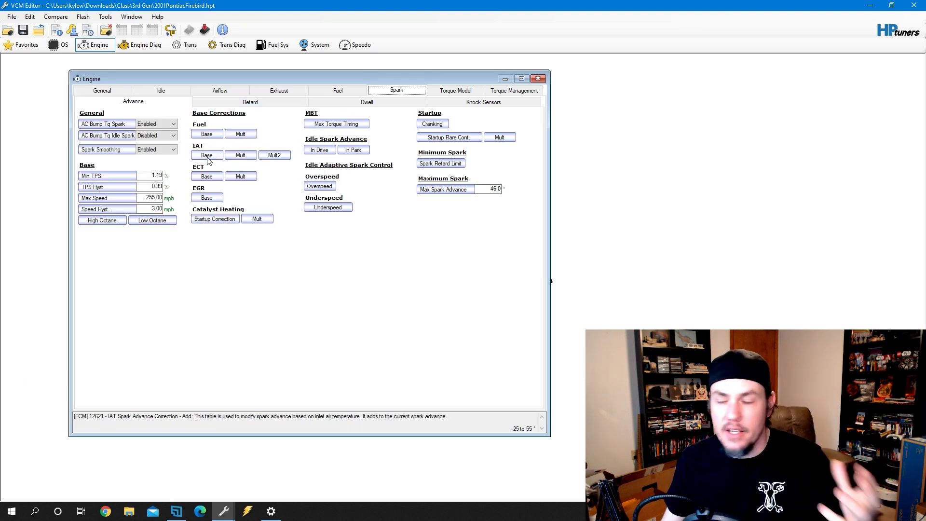
Step: Examine the High Octane main spark table, highlighting its high-airmass, high-RPM cells, and close it
{"action": "left_click", "coordinate": [105, 222]}
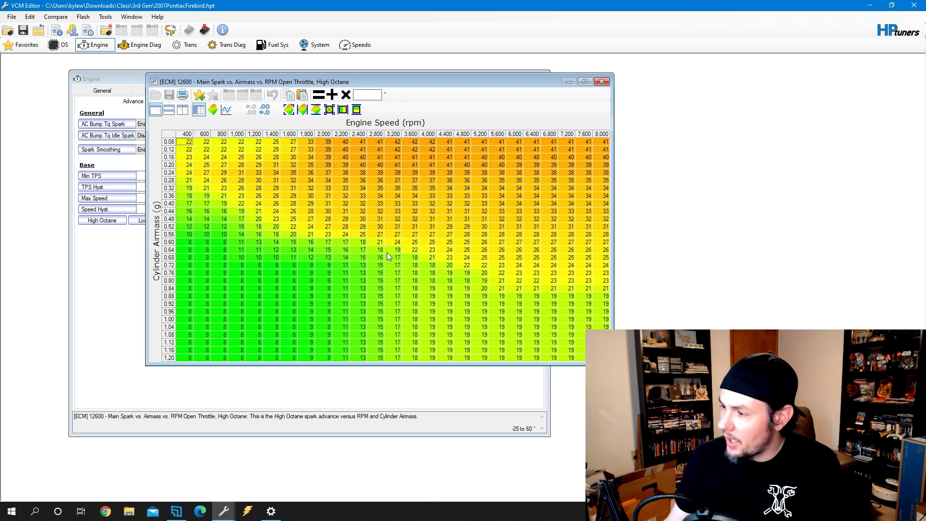
{"action": "left_click_drag", "start_coordinate": [497, 319], "coordinate": [553, 350]}
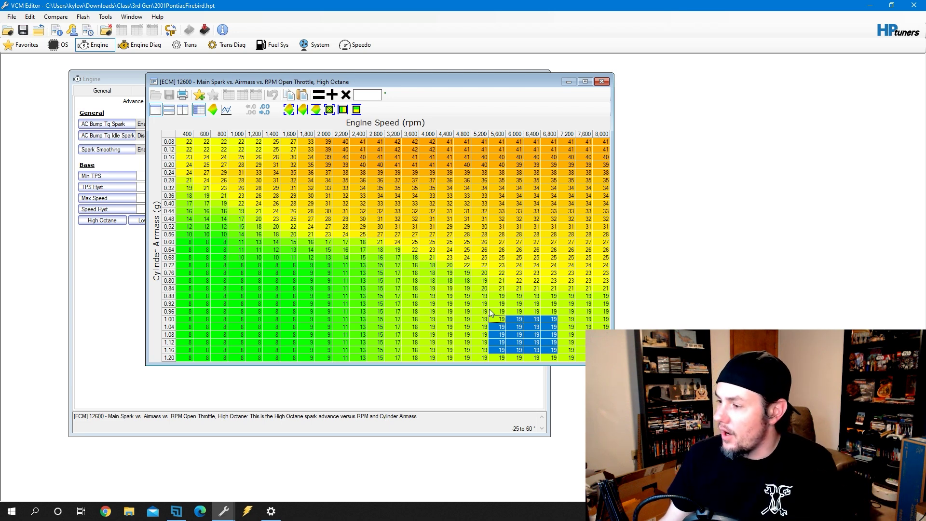
{"action": "left_click", "coordinate": [326, 210]}
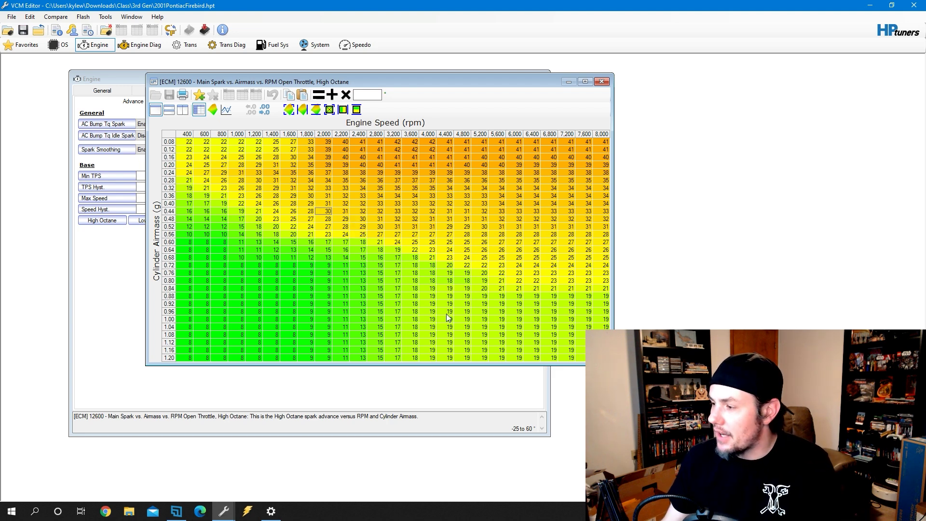
{"action": "left_click", "coordinate": [522, 303]}
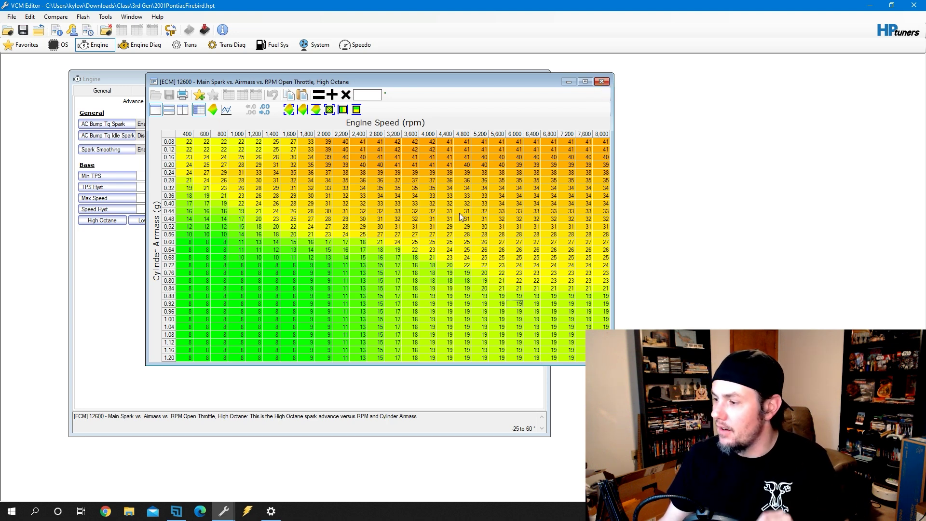
{"action": "left_click_drag", "start_coordinate": [413, 286], "coordinate": [606, 358]}
{"action": "left_click", "coordinate": [554, 311]}
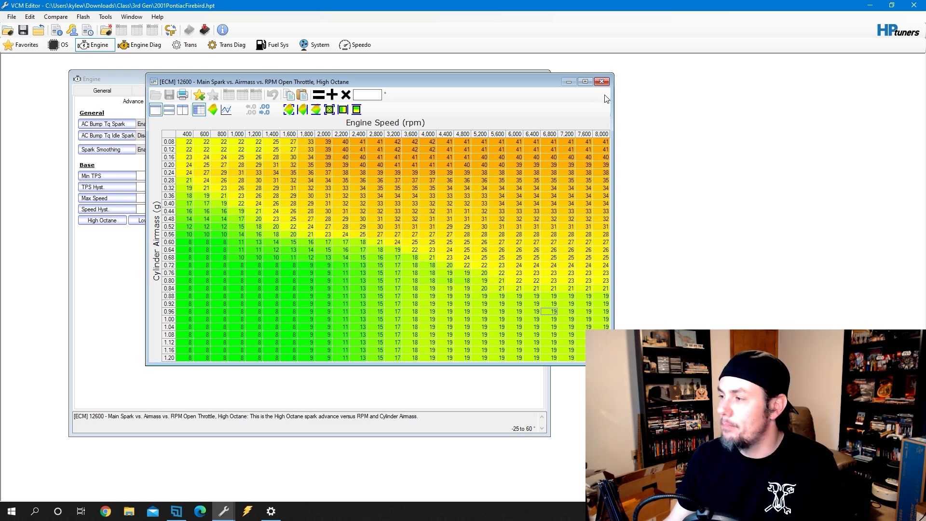
{"action": "left_click", "coordinate": [603, 82]}
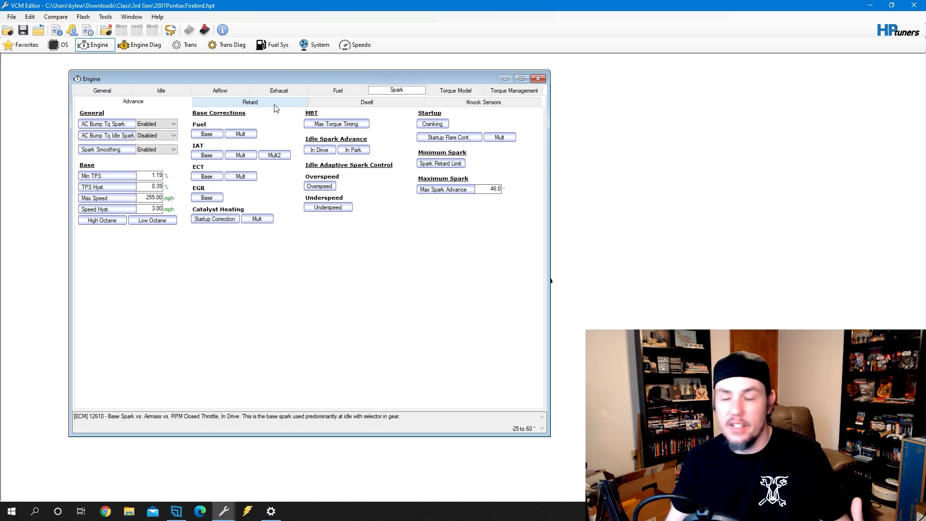
Step: Examine the Low Octane main spark table, highlighting 2,800–8,000 rpm at 0.72–1.20 g and 4,800–6,800 rpm at 0.88–1.20 g, and close it
{"action": "left_click", "coordinate": [160, 223]}
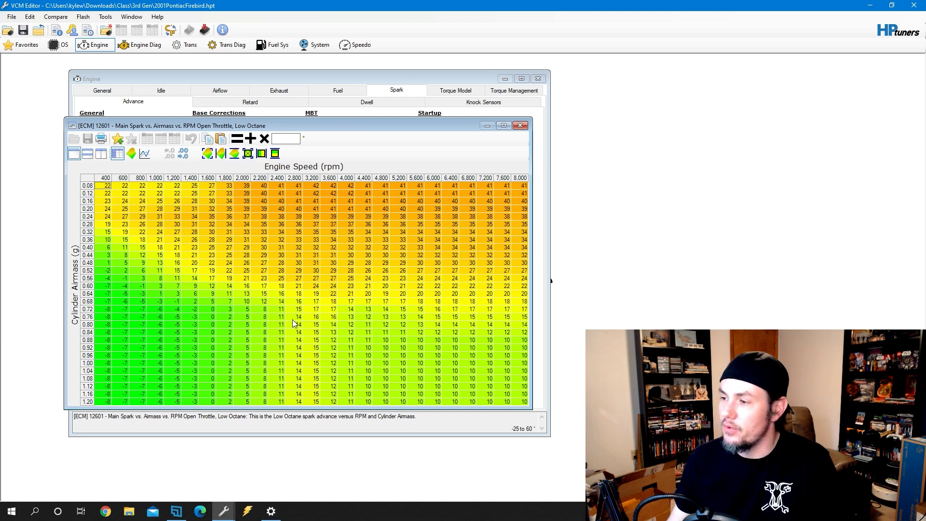
{"action": "left_click_drag", "start_coordinate": [294, 310], "coordinate": [549, 449]}
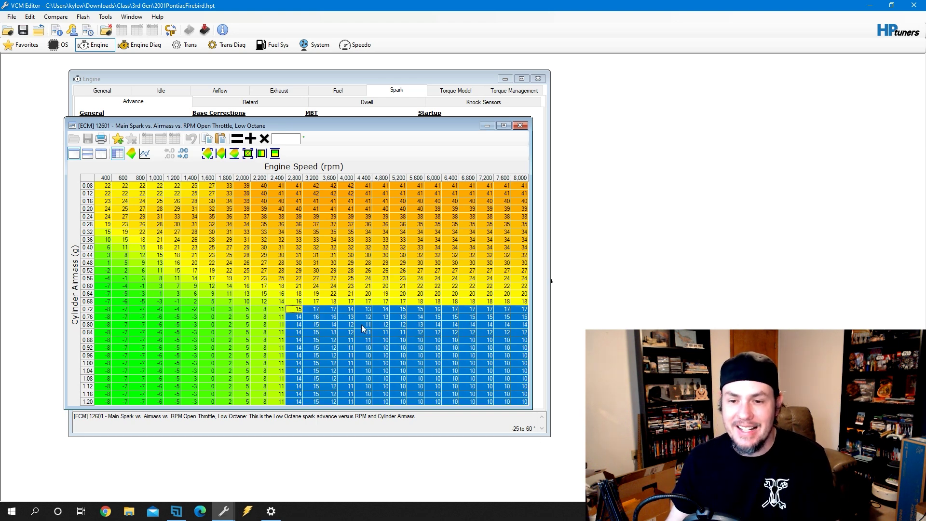
{"action": "left_click_drag", "start_coordinate": [384, 339], "coordinate": [473, 401]}
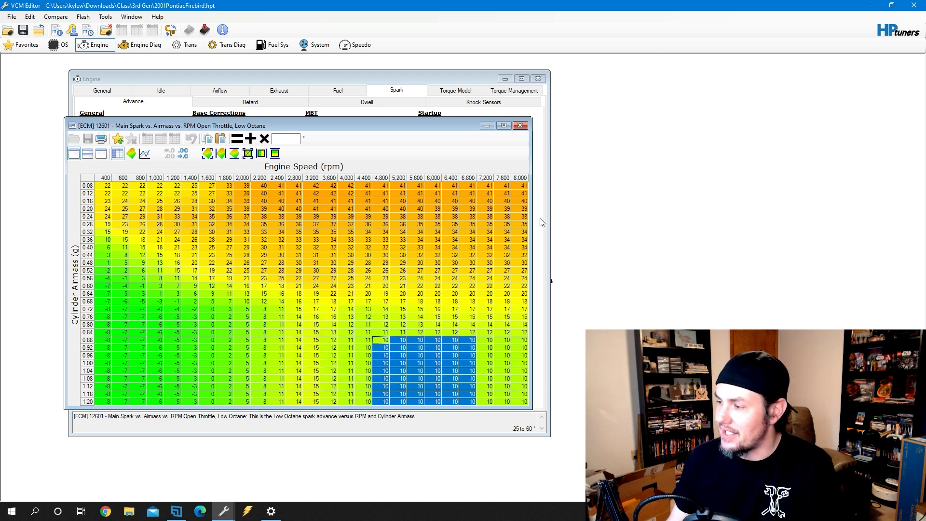
{"action": "left_click", "coordinate": [523, 128]}
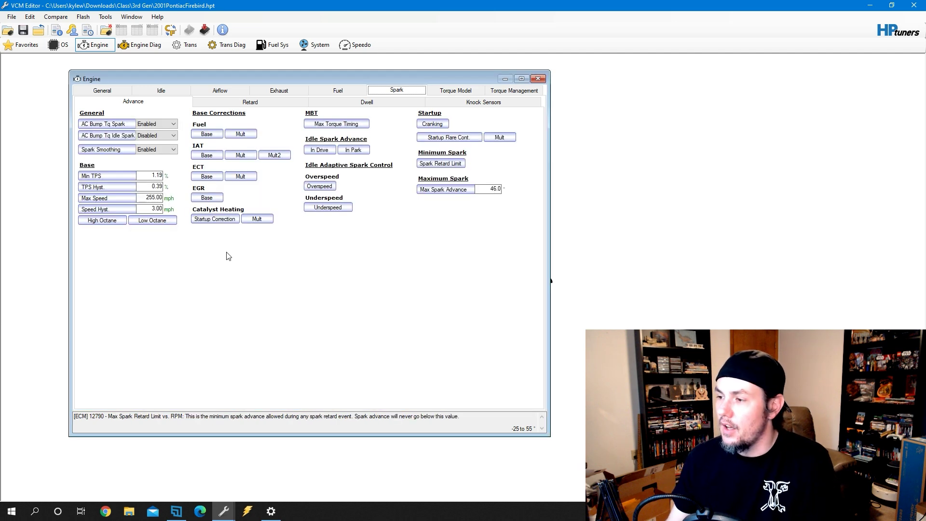
Step: Review the Firebird's Burst Knock Enable Delta Cyl Air threshold and its Burst Knock Retard vs. RPM values from 800 to 8,000 rpm
{"action": "left_click", "coordinate": [259, 103]}
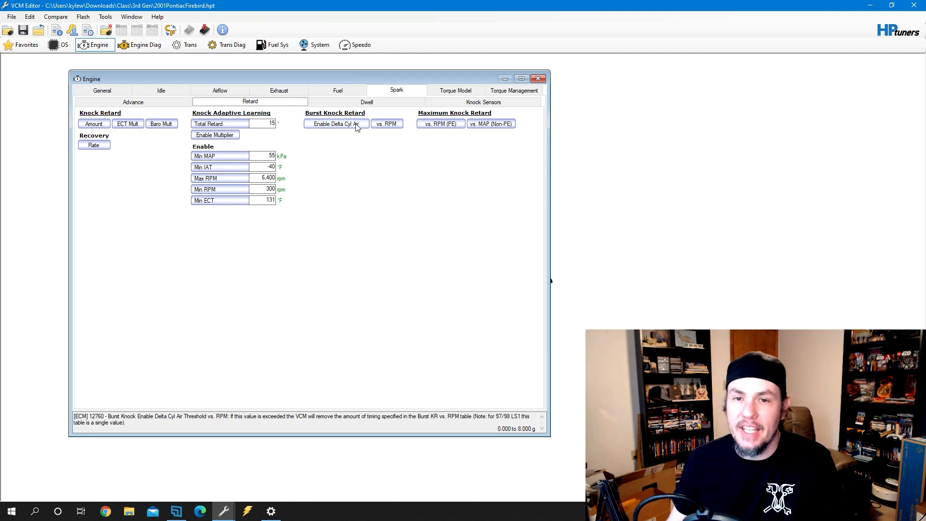
{"action": "left_click", "coordinate": [336, 125]}
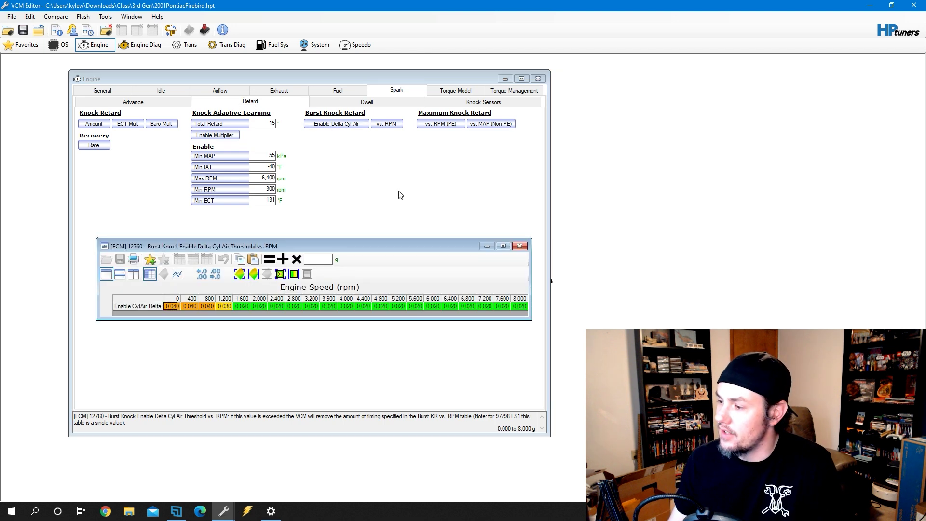
{"action": "left_click", "coordinate": [520, 246]}
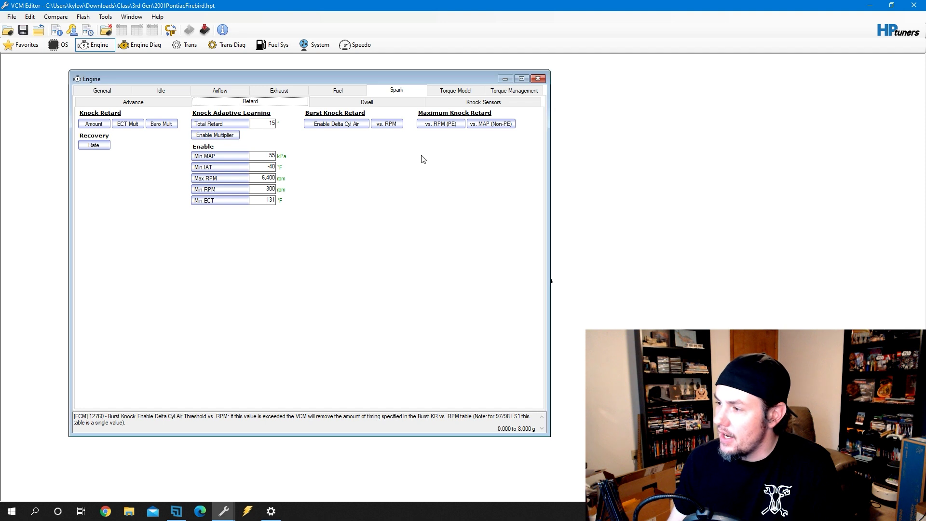
{"action": "left_click", "coordinate": [395, 126]}
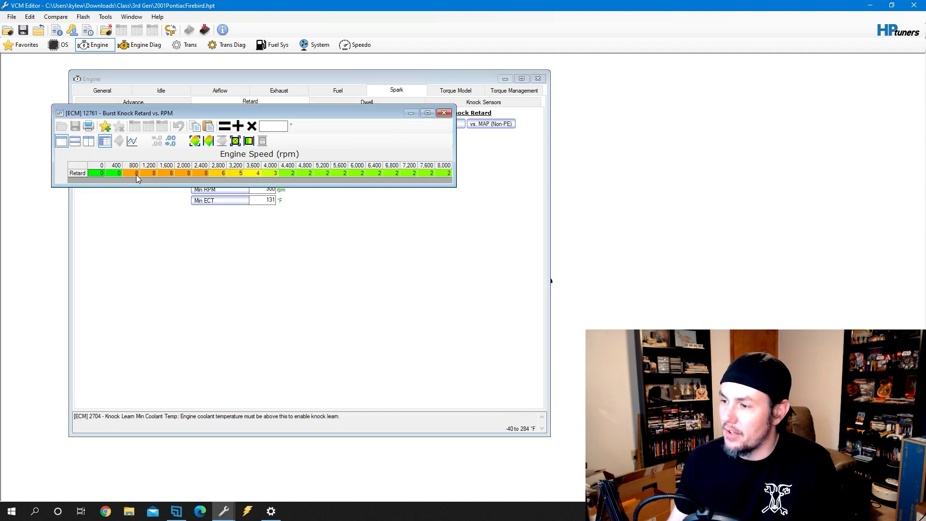
{"action": "left_click_drag", "start_coordinate": [137, 179], "coordinate": [521, 184]}
{"action": "left_click", "coordinate": [356, 172]}
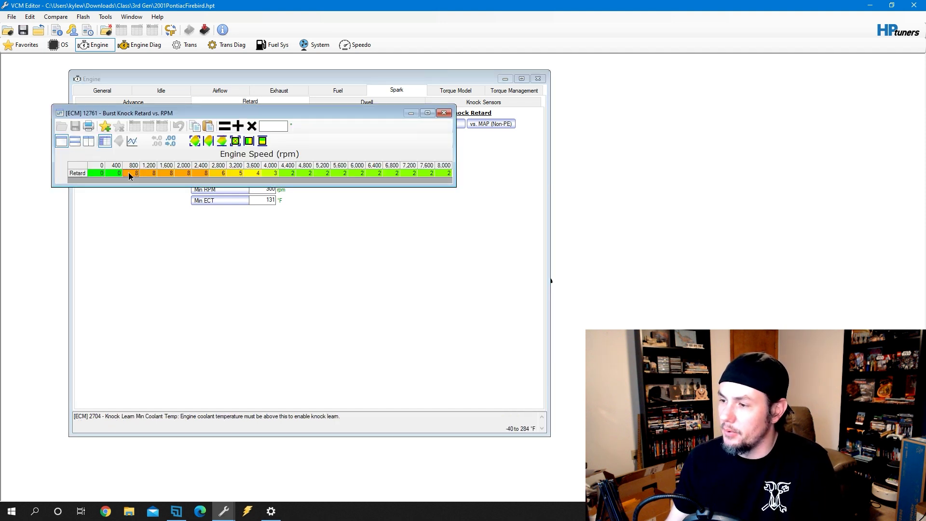
{"action": "left_click_drag", "start_coordinate": [133, 177], "coordinate": [539, 193]}
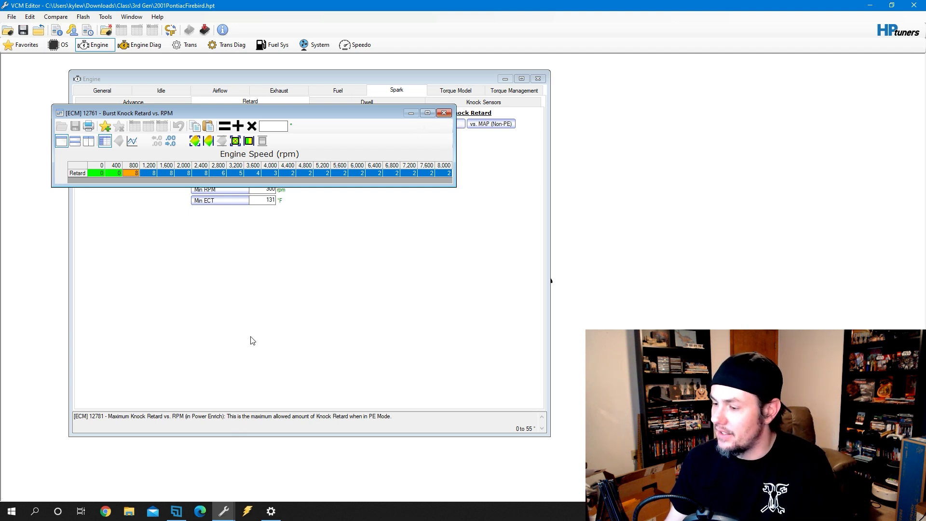
Step: Switch to the LateE38.hpt file and examine its Burst Knock Retard vs. Cylair Delta table from 0.012 to 0.048 g
{"action": "left_click", "coordinate": [226, 514]}
{"action": "left_click", "coordinate": [226, 471]}
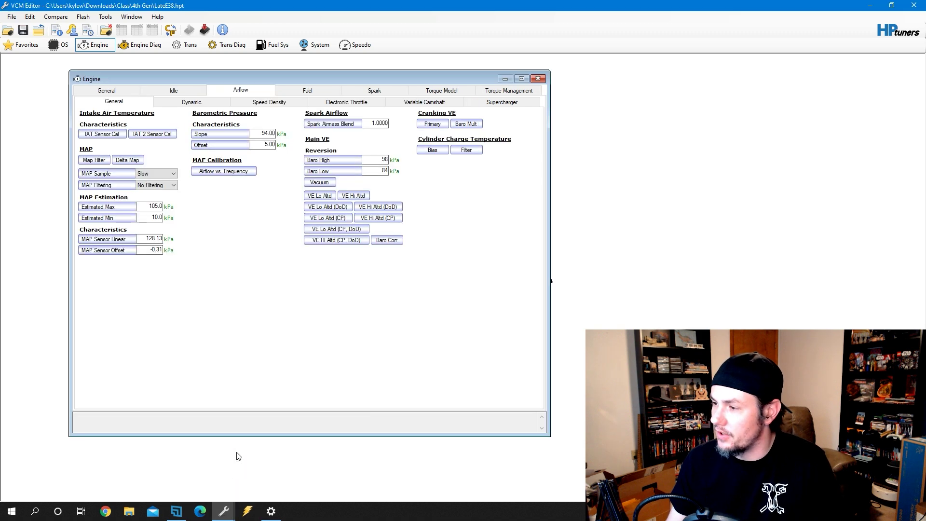
{"action": "left_click", "coordinate": [375, 90]}
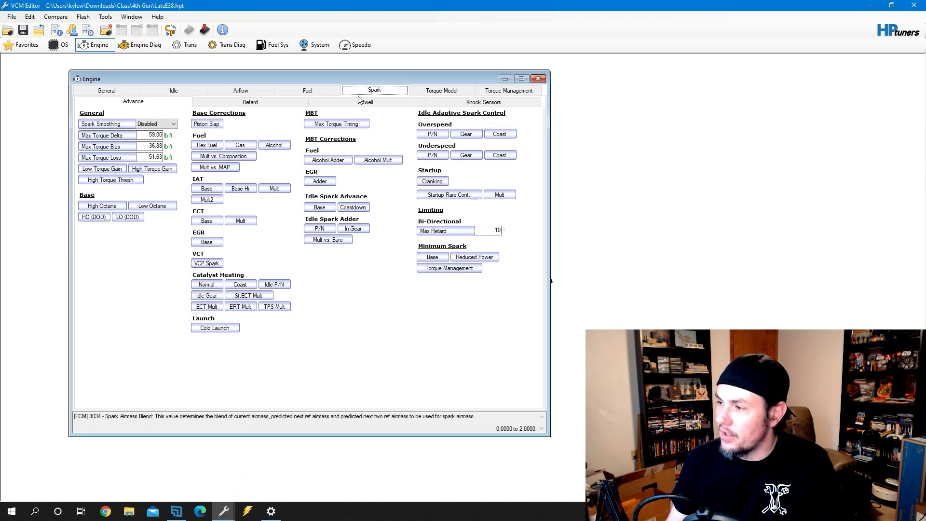
{"action": "left_click", "coordinate": [251, 103]}
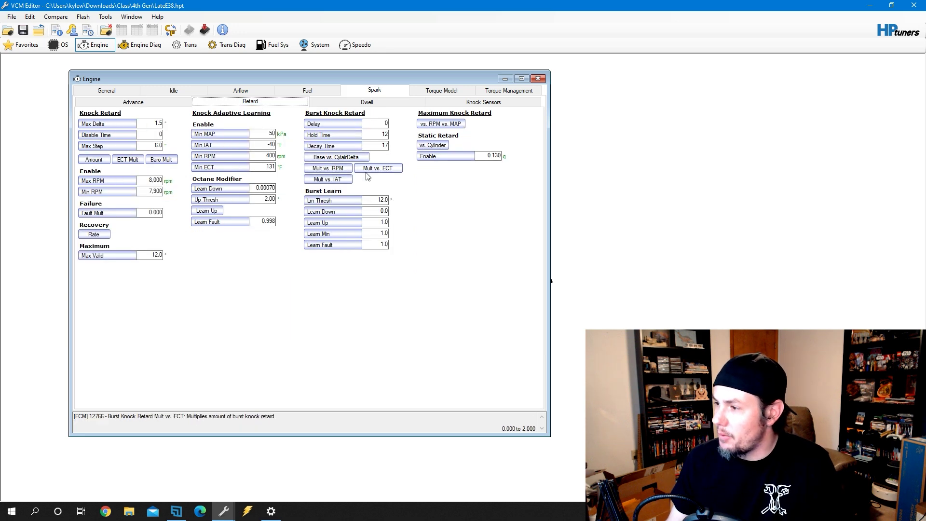
{"action": "left_click", "coordinate": [330, 159]}
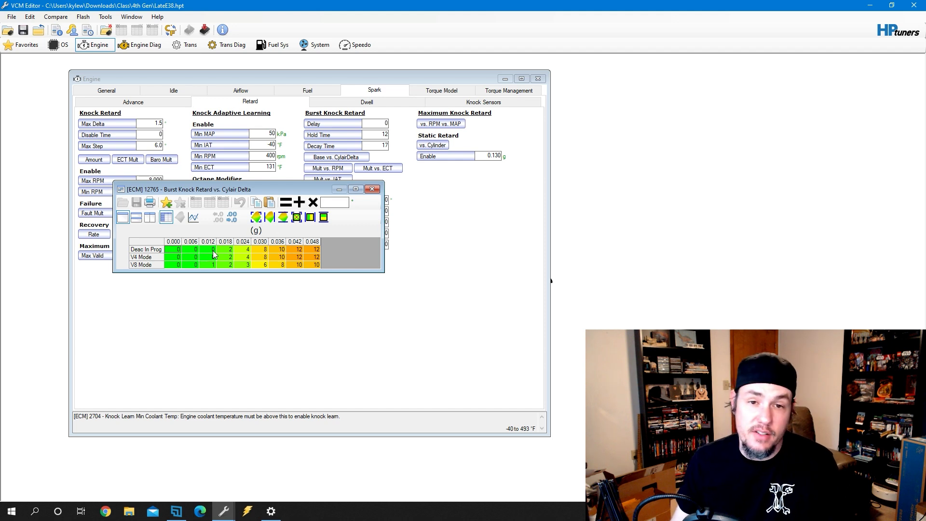
{"action": "left_click_drag", "start_coordinate": [211, 253], "coordinate": [316, 266]}
Step: Switch to the 2015CorvetteStock.hpt file, examine its V8-mode Burst Knock Retard vs. Cylair Delta table at 0.042–0.048 g, and close it
{"action": "mouse_move", "coordinate": [222, 513]}
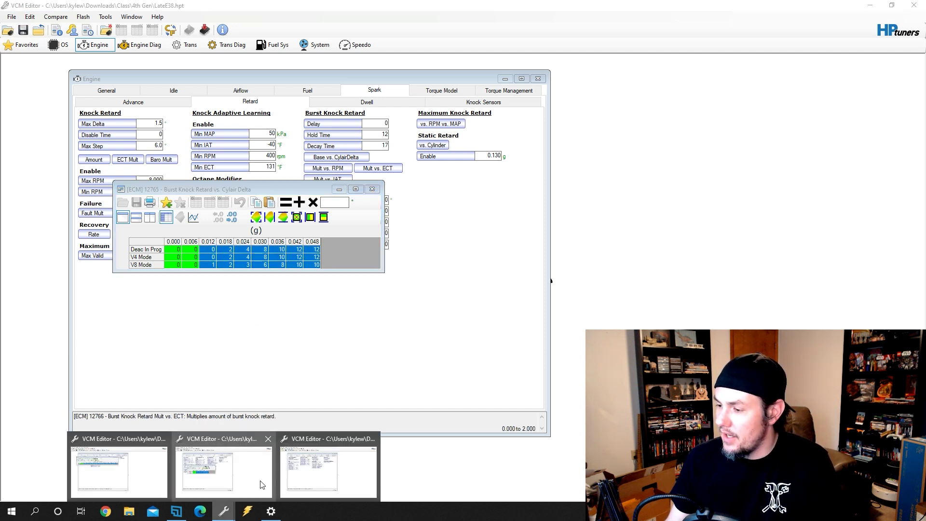
{"action": "left_click", "coordinate": [327, 475]}
{"action": "left_click", "coordinate": [421, 91]}
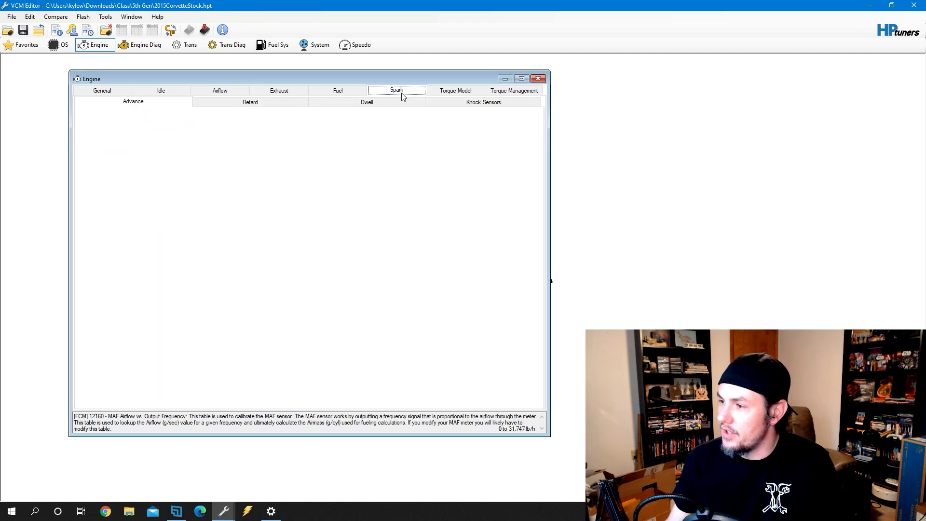
{"action": "left_click", "coordinate": [263, 103]}
{"action": "left_click", "coordinate": [353, 157]}
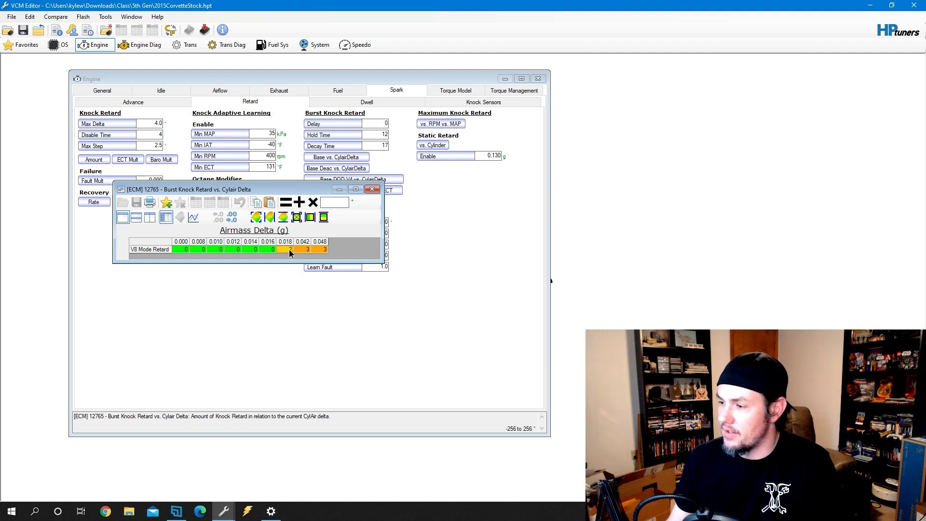
{"action": "left_click_drag", "start_coordinate": [299, 250], "coordinate": [335, 248]}
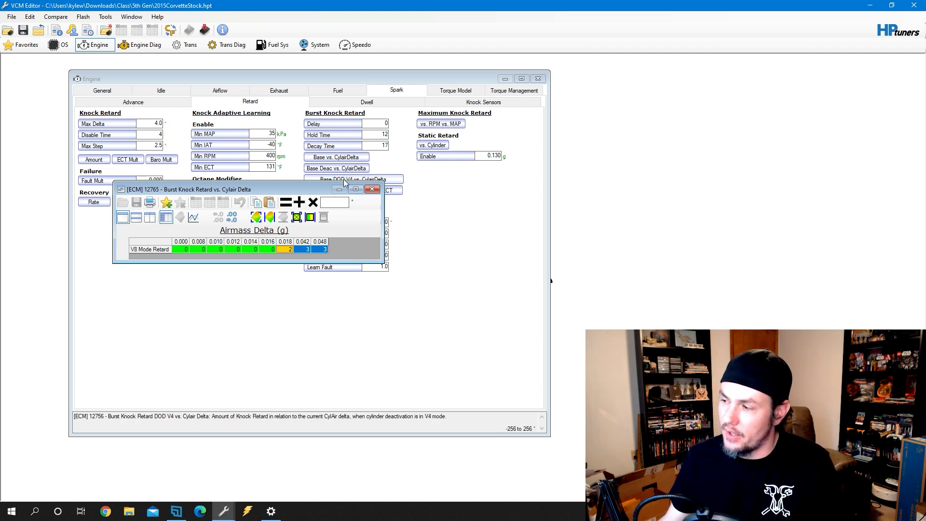
{"action": "left_click", "coordinate": [372, 189]}
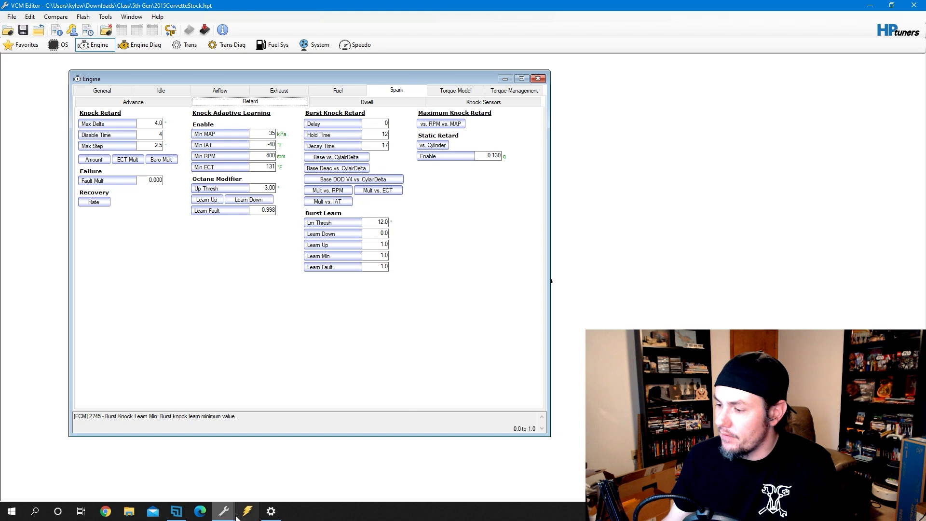
Step: Return to LateE38.hpt, close its burst knock table, and view the Static Retard vs. RPM vs. Cylinder table
{"action": "left_click", "coordinate": [219, 514]}
{"action": "left_click", "coordinate": [259, 488]}
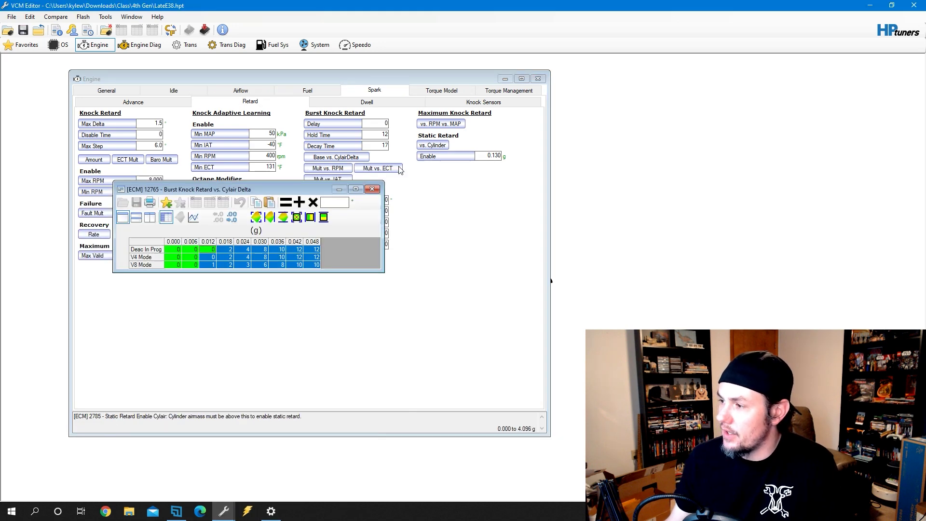
{"action": "left_click", "coordinate": [372, 189]}
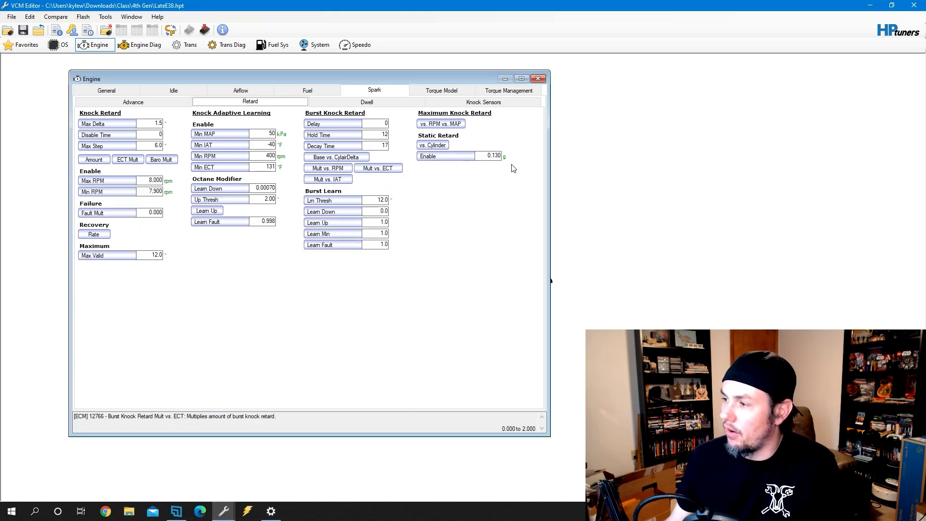
{"action": "left_click", "coordinate": [433, 145]}
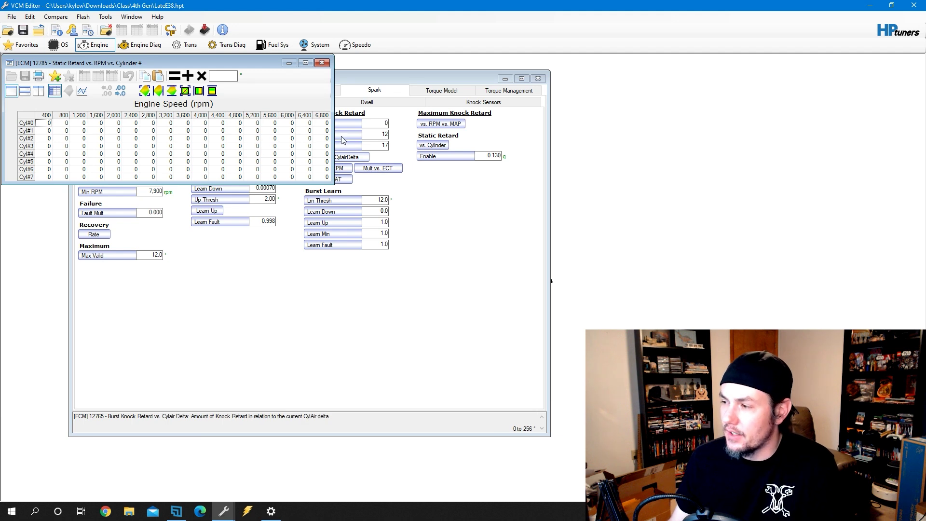
{"action": "left_click", "coordinate": [322, 62]}
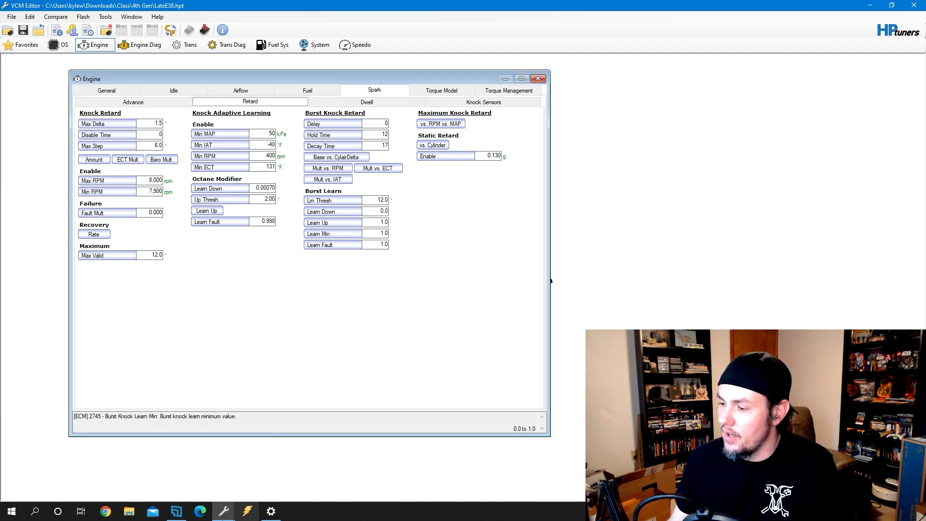
Step: View the Static Retard vs. RPM vs. Cylinder table in 2015CorvetteStock.hpt, highlighting all cylinders from 2,800 to 5,200 rpm, and close it
{"action": "mouse_move", "coordinate": [223, 511]}
{"action": "left_click", "coordinate": [327, 488]}
{"action": "left_click", "coordinate": [445, 145]}
{"action": "left_click_drag", "start_coordinate": [148, 123], "coordinate": [253, 213]}
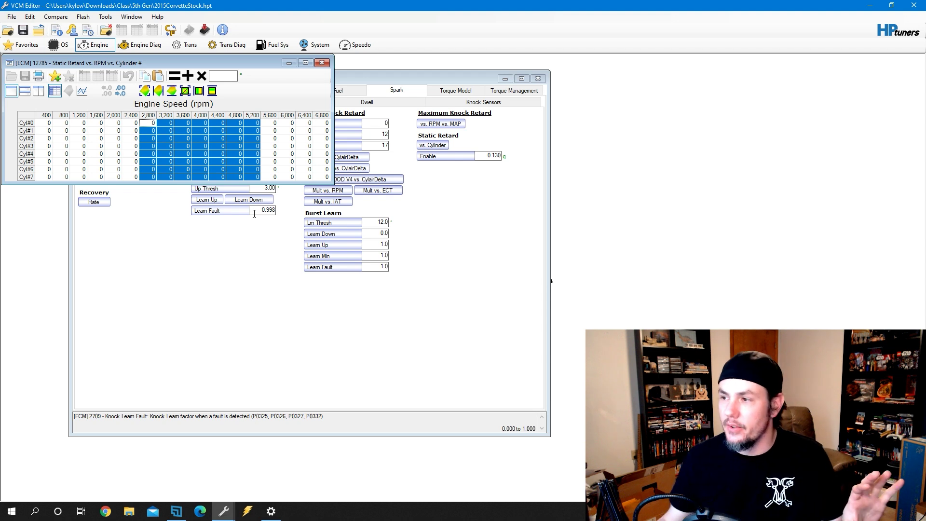
{"action": "left_click", "coordinate": [322, 63]}
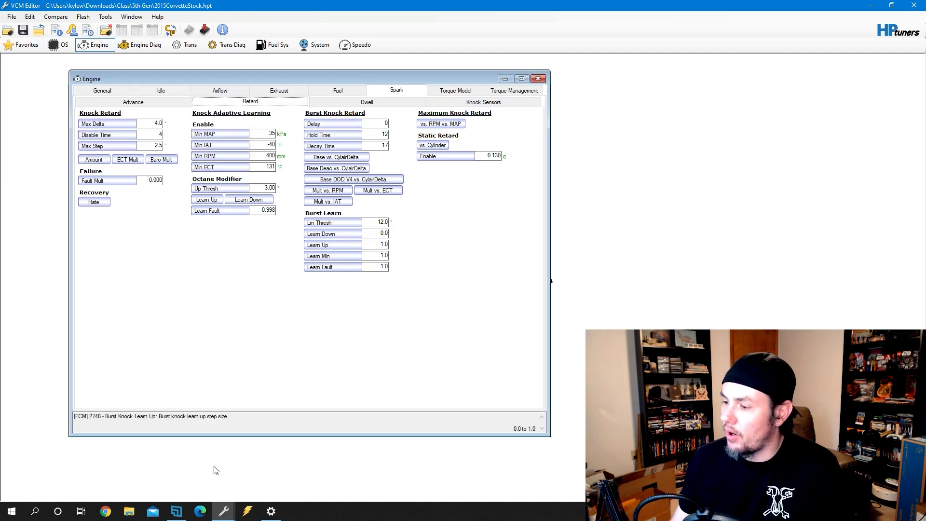
Step: Return to 2001PontiacFirebird.hpt, close its Burst Knock Retard vs. RPM table, and view the knock sensor settings
{"action": "left_click", "coordinate": [223, 511]}
{"action": "left_click", "coordinate": [121, 467]}
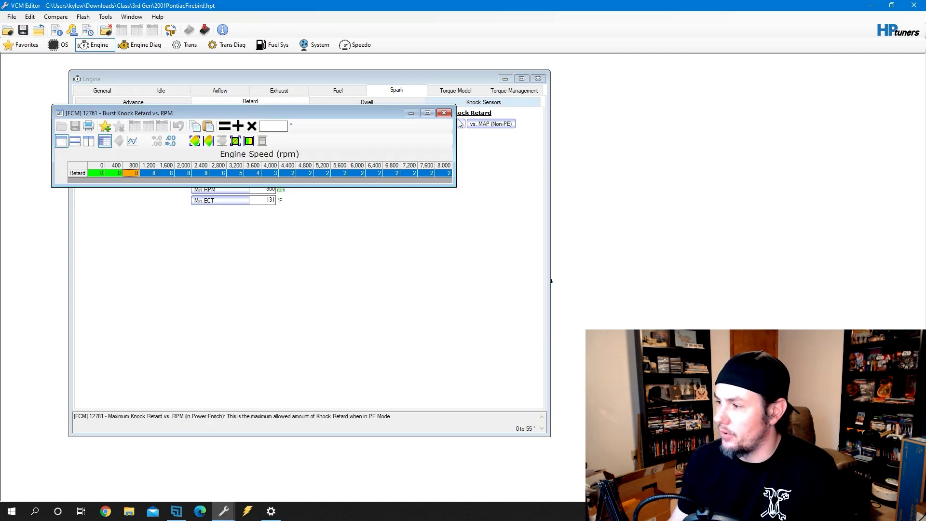
{"action": "left_click", "coordinate": [444, 114]}
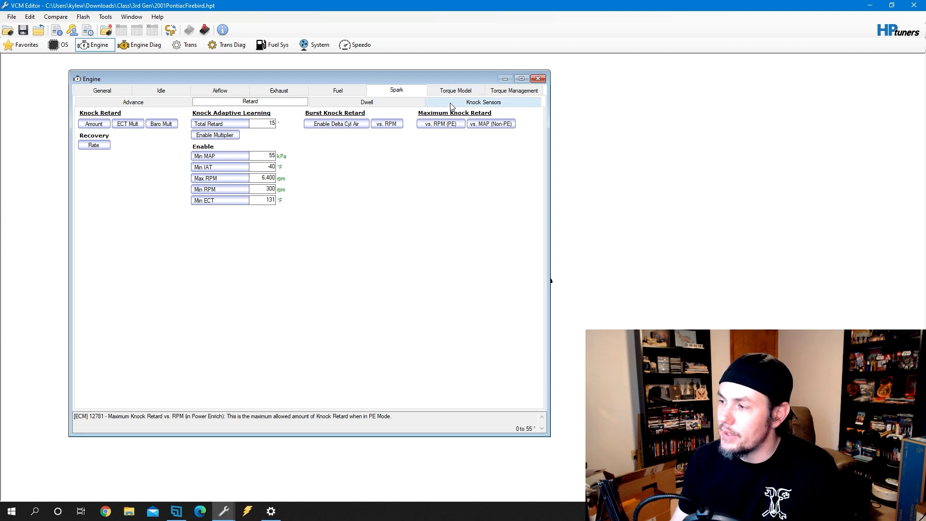
{"action": "left_click", "coordinate": [437, 102]}
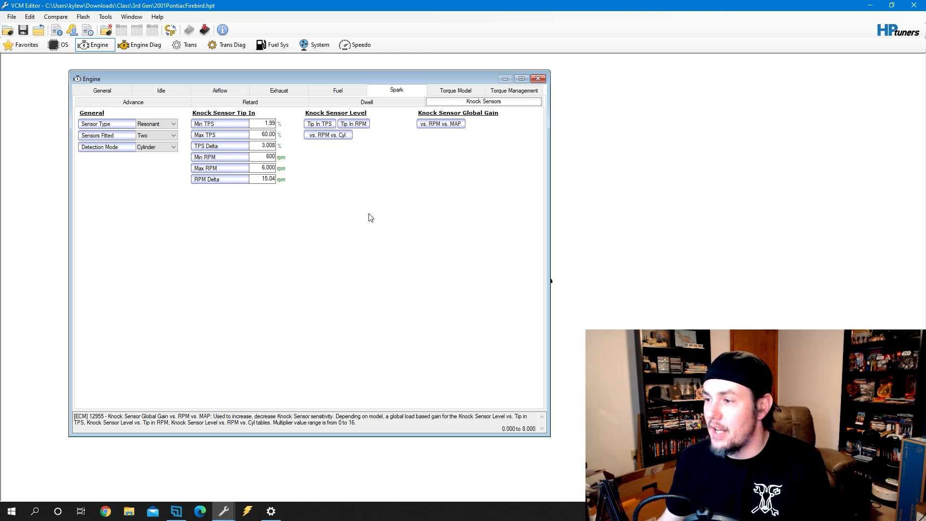
Step: View the Firebird's High Octane Main Spark table, highlighting 0.80–1.00 g from 3,200 to 4,400 rpm
{"action": "left_click", "coordinate": [177, 100]}
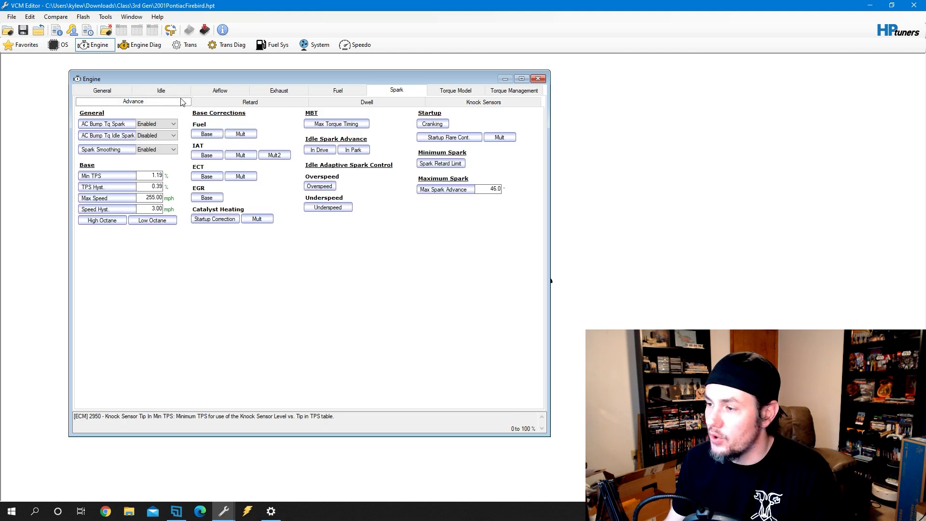
{"action": "left_click", "coordinate": [101, 220]}
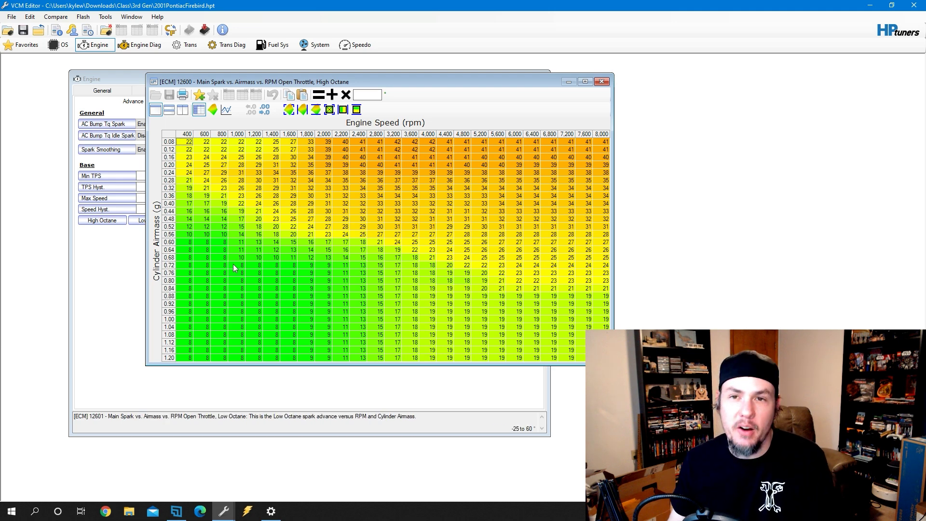
{"action": "left_click_drag", "start_coordinate": [192, 144], "coordinate": [606, 360]}
{"action": "left_click", "coordinate": [433, 300]}
{"action": "left_click_drag", "start_coordinate": [395, 280], "coordinate": [443, 320]}
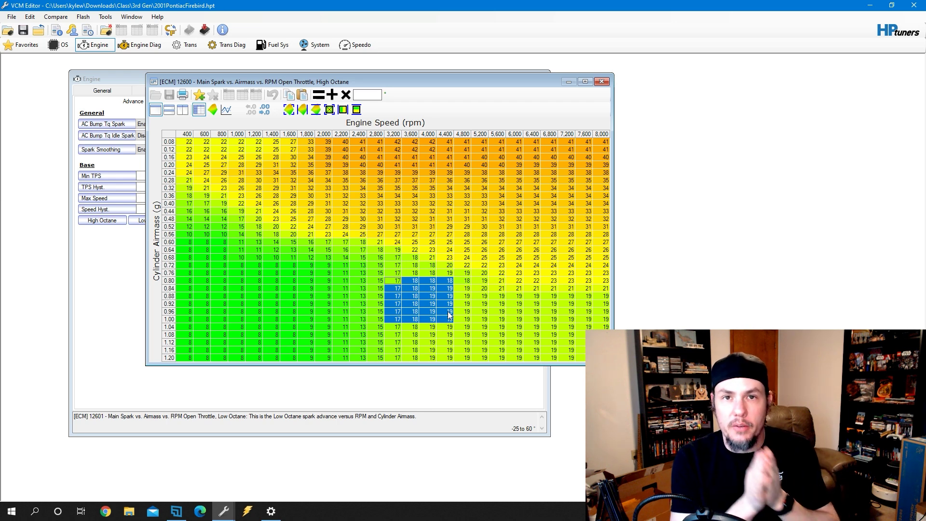
Step: Examine the high-load cells of the High Octane spark table, highlighting 0.88–1.20 g from 4,000 to 6,800 rpm
{"action": "left_click", "coordinate": [456, 305]}
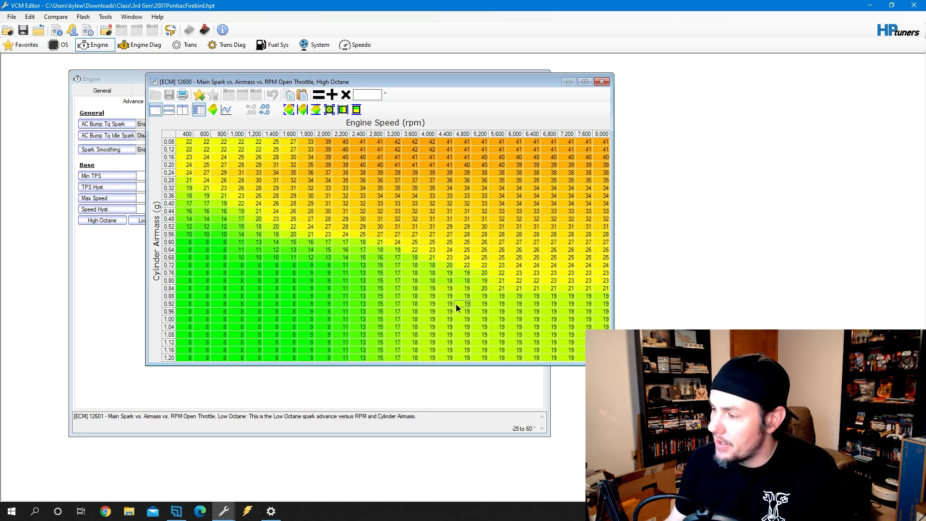
{"action": "key", "text": "Right"}
{"action": "key", "text": "Right"}
{"action": "key", "text": "Right"}
{"action": "key", "text": "Down"}
{"action": "key", "text": "Down"}
{"action": "key", "text": "Down"}
{"action": "left_click", "coordinate": [500, 330]}
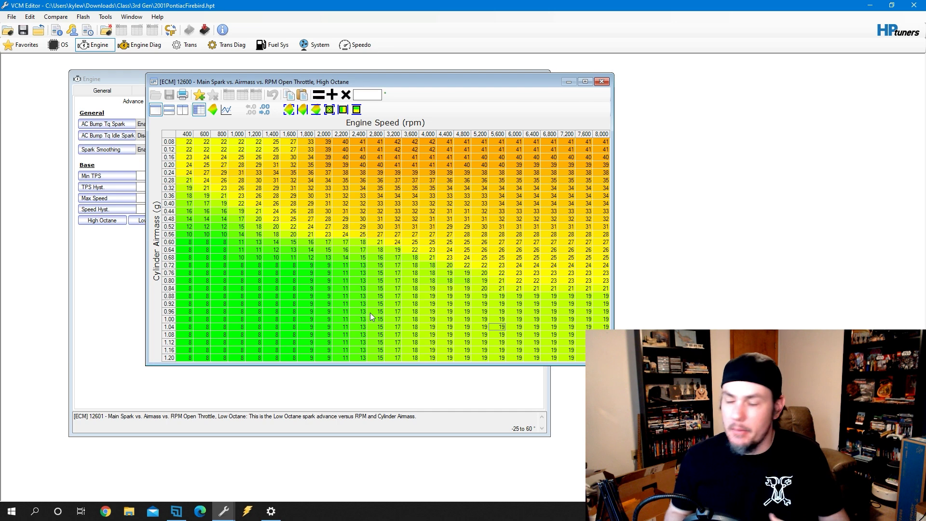
{"action": "left_click_drag", "start_coordinate": [429, 295], "coordinate": [543, 388]}
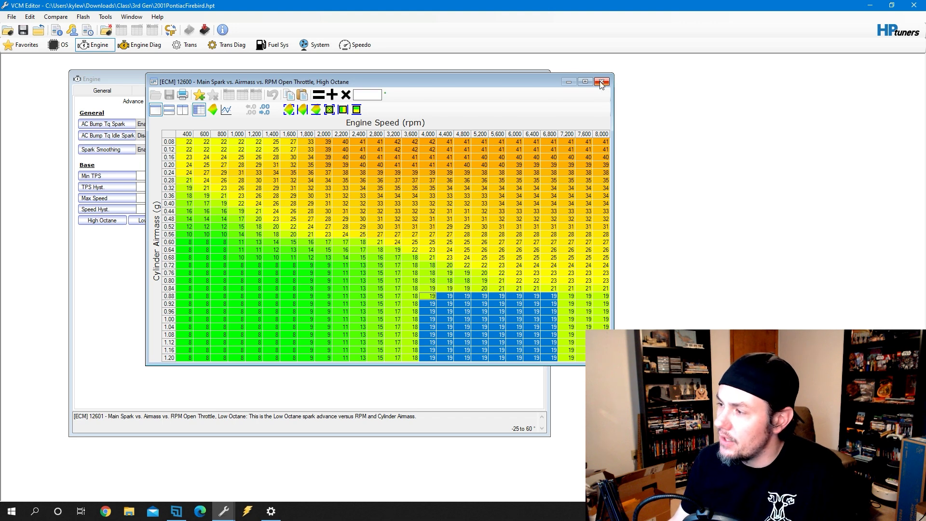
Step: Close the High Octane spark table and view the Firebird's Knock Sensor Level vs. RPM vs. Cyl table
{"action": "left_click", "coordinate": [602, 82]}
{"action": "left_click", "coordinate": [479, 102]}
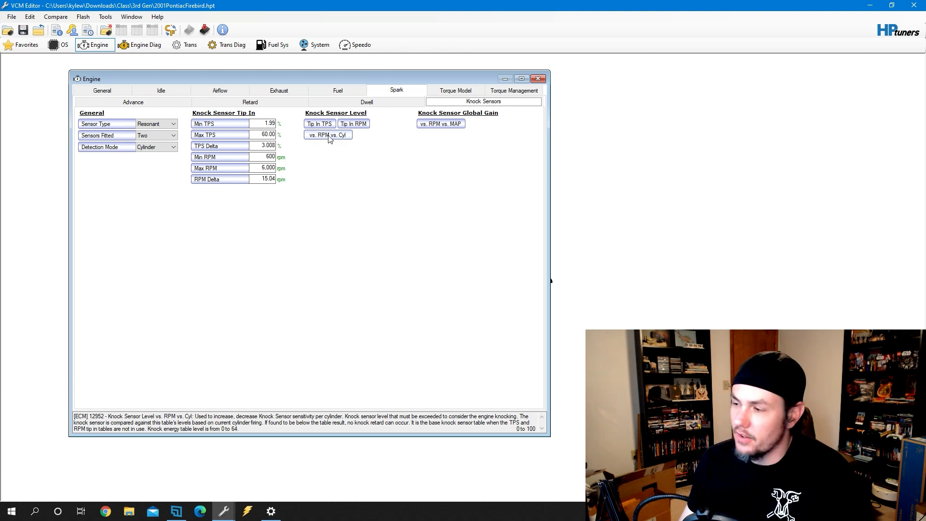
{"action": "left_click", "coordinate": [330, 137]}
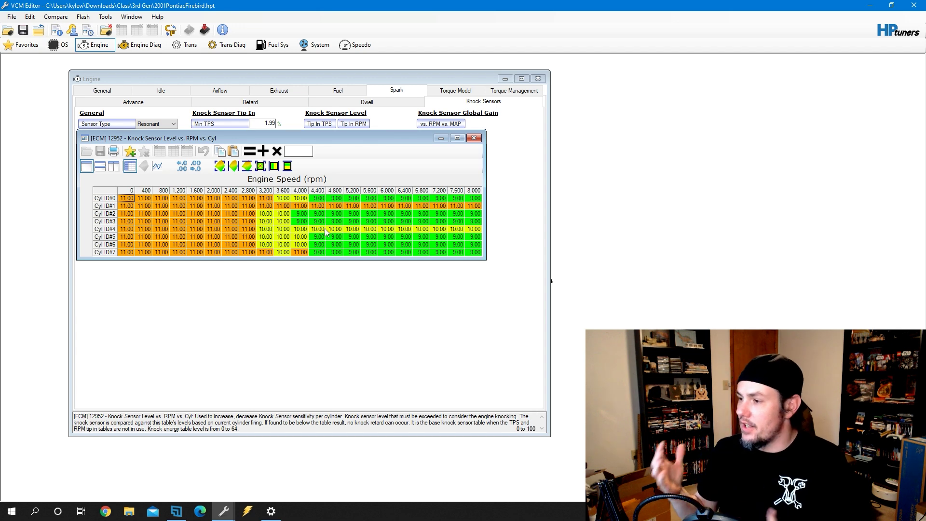
Step: Switch to LateE38.hpt and examine its Knock Sensor Threshold Multiplier table for cylinder 1
{"action": "mouse_move", "coordinate": [224, 511]}
{"action": "left_click", "coordinate": [223, 456]}
{"action": "left_click", "coordinate": [482, 101]}
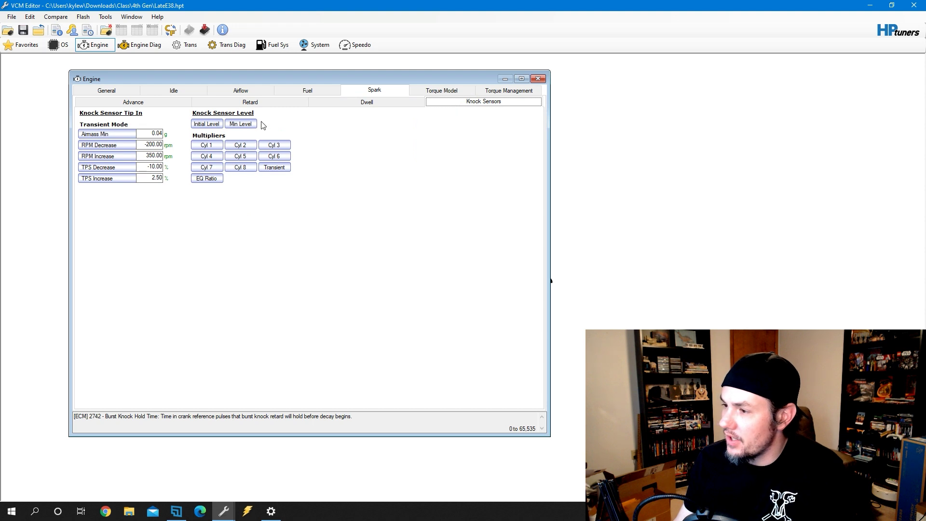
{"action": "left_click", "coordinate": [207, 146]}
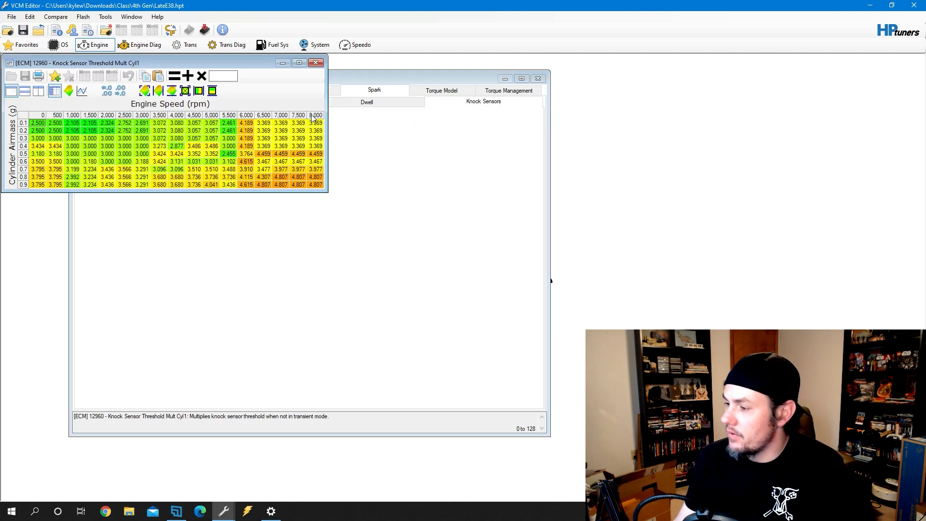
{"action": "left_click", "coordinate": [316, 63]}
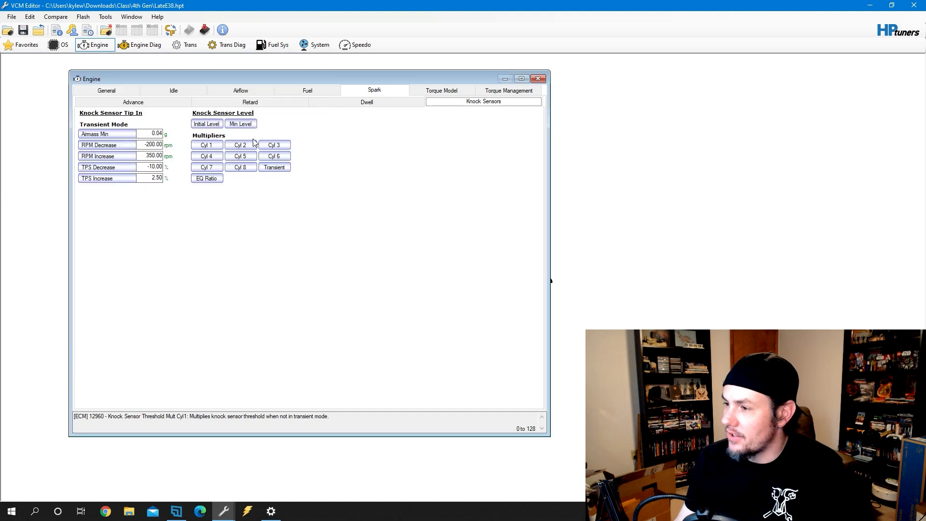
{"action": "left_click", "coordinate": [211, 143]}
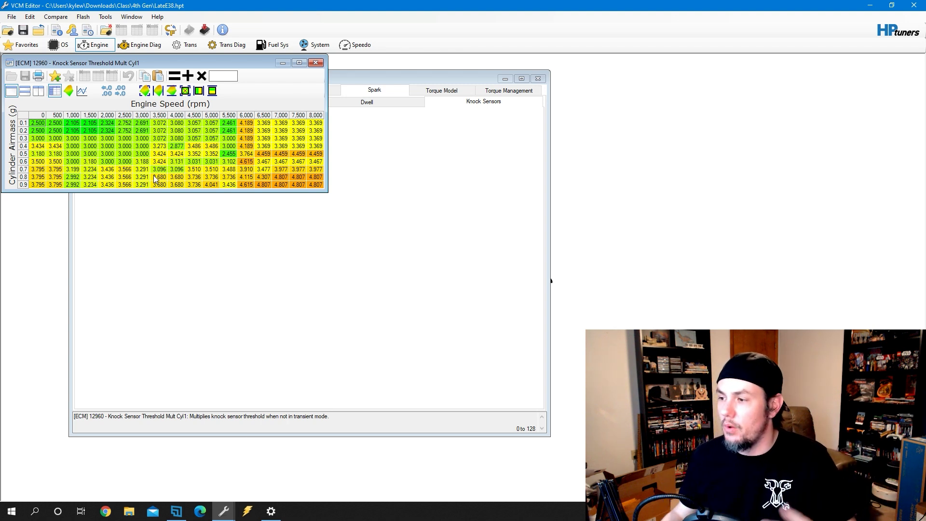
Step: Switch to 2015CorvetteStock.hpt and view its Knock Sensor Threshold Multiplier table for cylinder 1
{"action": "left_click", "coordinate": [224, 511]}
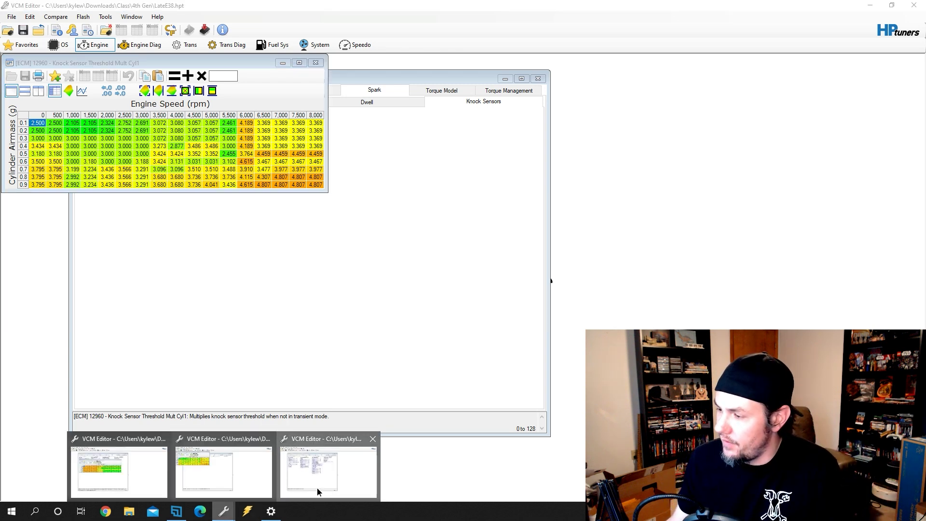
{"action": "left_click", "coordinate": [316, 487]}
{"action": "left_click", "coordinate": [478, 102]}
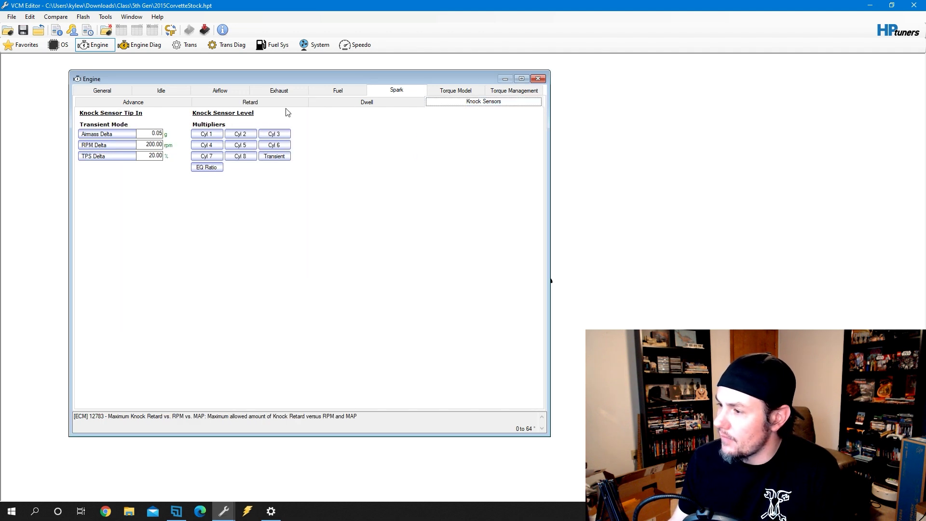
{"action": "left_click", "coordinate": [215, 133]}
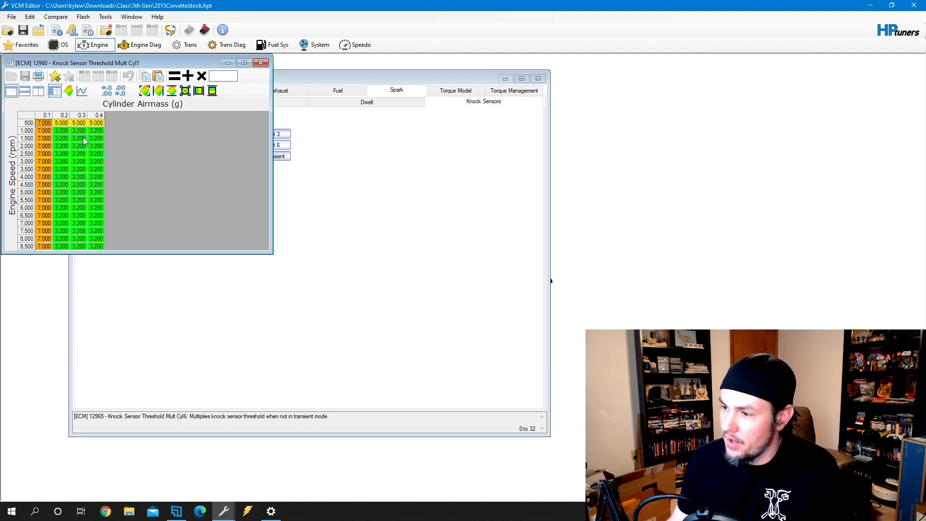
Step: Examine the cylinder 1 threshold multipliers, highlighting the 0.1 g column and the 0.2–0.4 g cells from 1,000 to 8,500 rpm
{"action": "left_click", "coordinate": [47, 115]}
{"action": "left_click", "coordinate": [45, 150]}
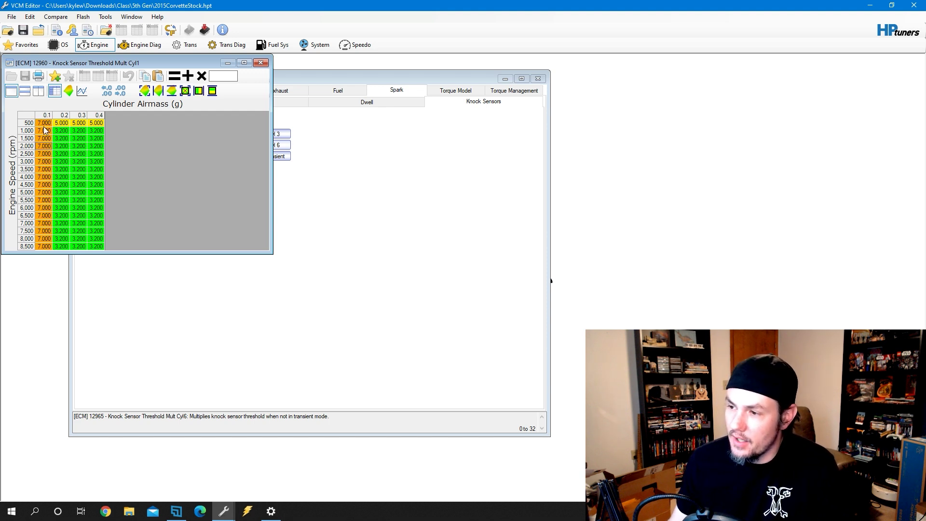
{"action": "left_click_drag", "start_coordinate": [43, 124], "coordinate": [44, 247]}
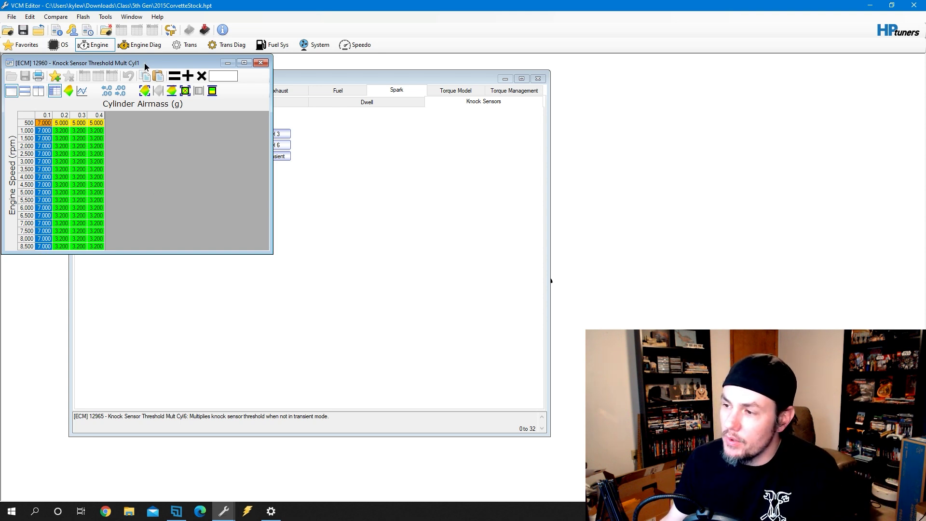
{"action": "left_click", "coordinate": [185, 90]}
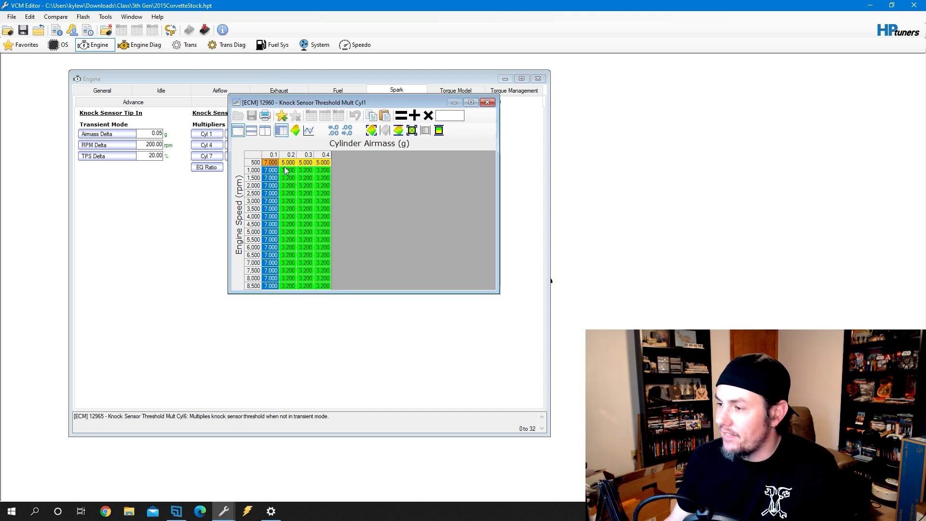
{"action": "left_click_drag", "start_coordinate": [288, 169], "coordinate": [329, 299]}
{"action": "left_click", "coordinate": [288, 185]}
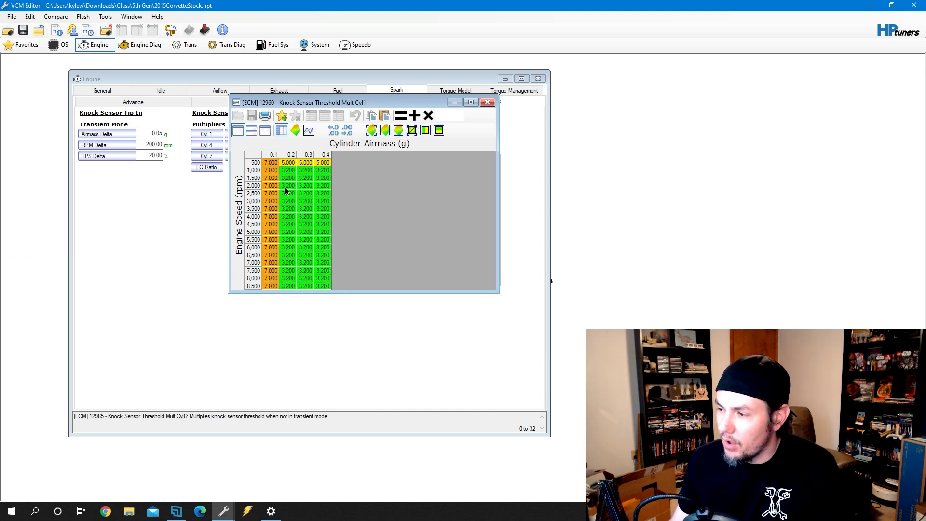
{"action": "left_click_drag", "start_coordinate": [289, 177], "coordinate": [378, 366]}
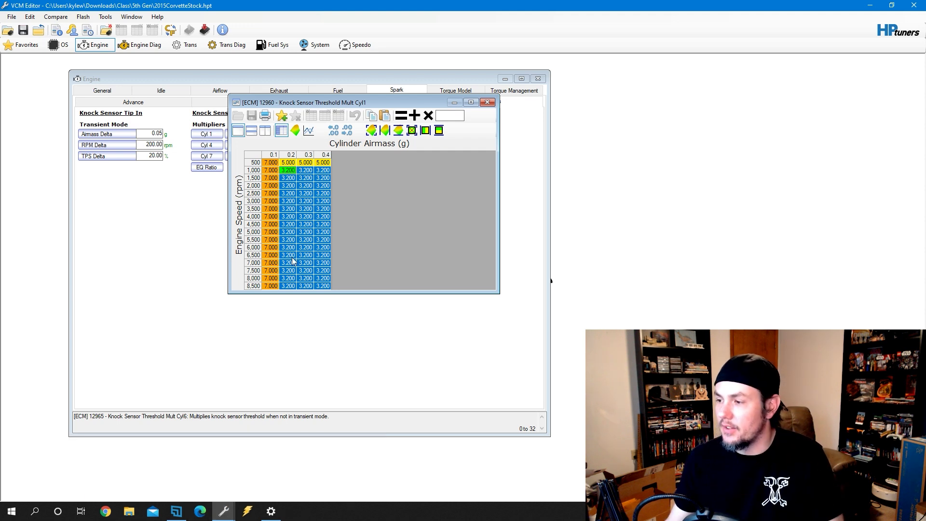
{"action": "left_click", "coordinate": [287, 220]}
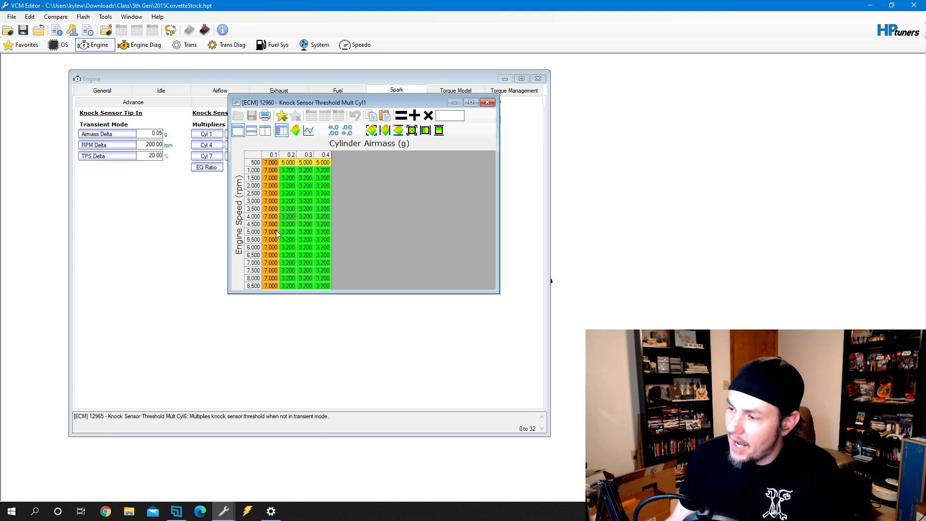
Step: Try setting the cylinder 1 threshold multipliers to 1 for 0.2–0.4 g from 4,500 to 8,500 rpm
{"action": "left_click", "coordinate": [254, 225]}
{"action": "left_click_drag", "start_coordinate": [289, 225], "coordinate": [352, 311]}
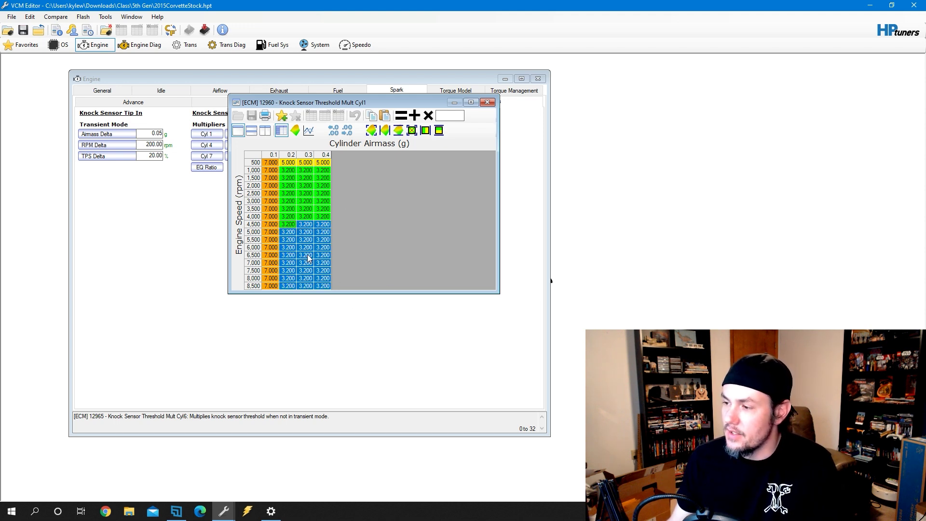
{"action": "type", "text": "1"}
{"action": "key", "text": "Return"}
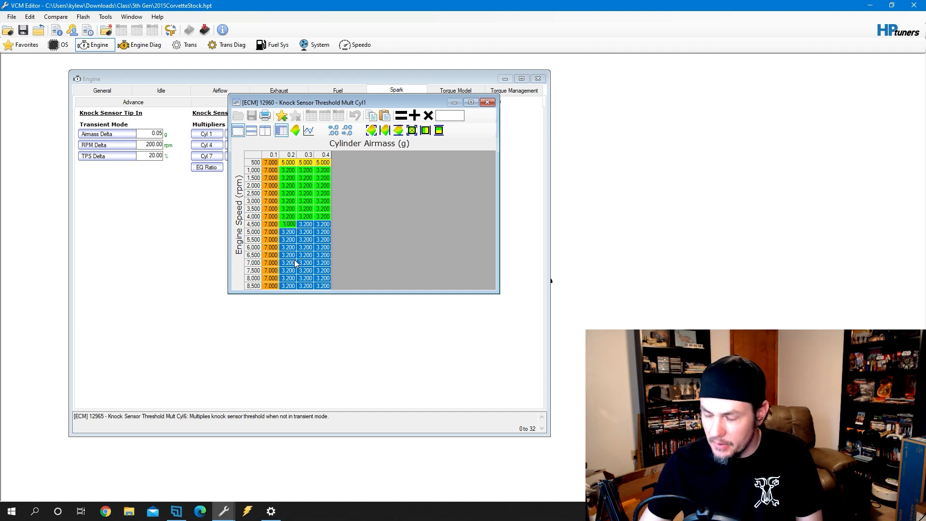
Step: Undo the last change, multiply the 0.2–0.4 g cells from 4,500 to 8,500 rpm by 1.15, and close the cylinder 1 table
{"action": "left_click", "coordinate": [458, 116]}
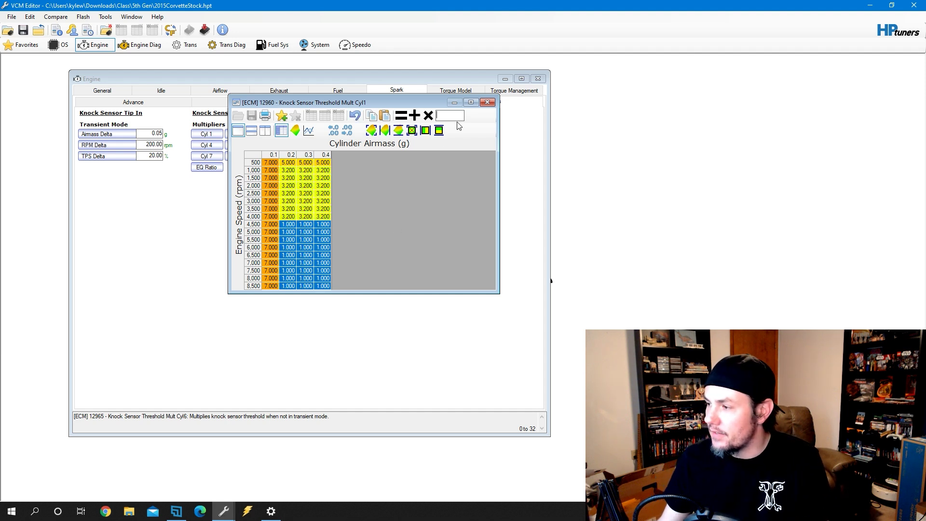
{"action": "type", "text": "1.15"}
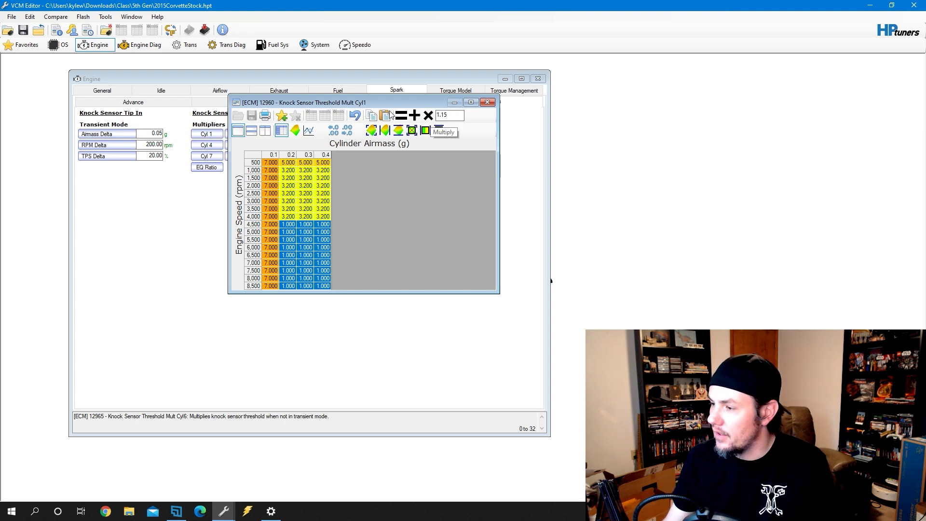
{"action": "left_click", "coordinate": [356, 116]}
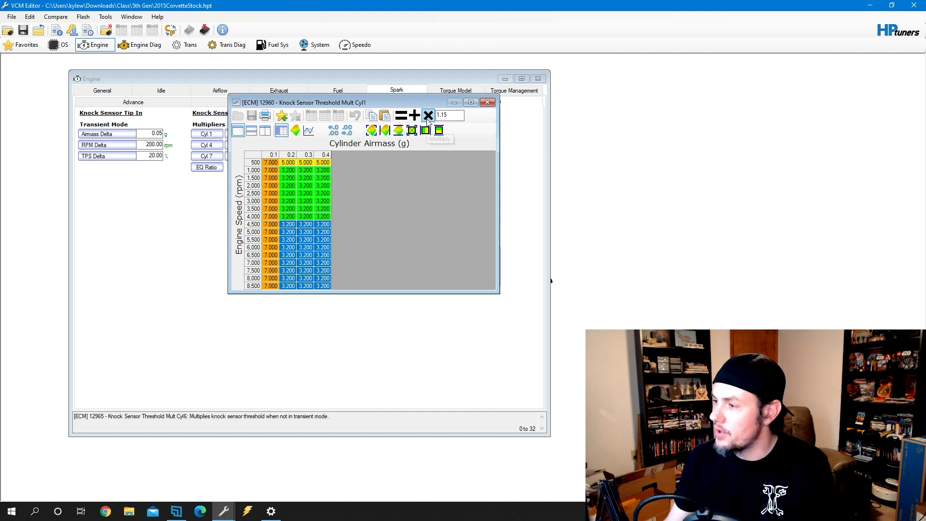
{"action": "left_click", "coordinate": [428, 118]}
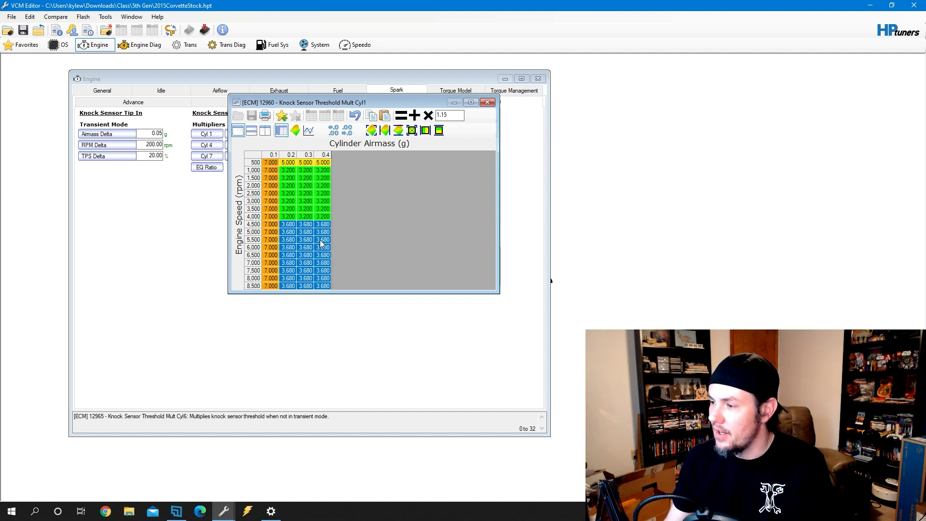
{"action": "left_click", "coordinate": [487, 103]}
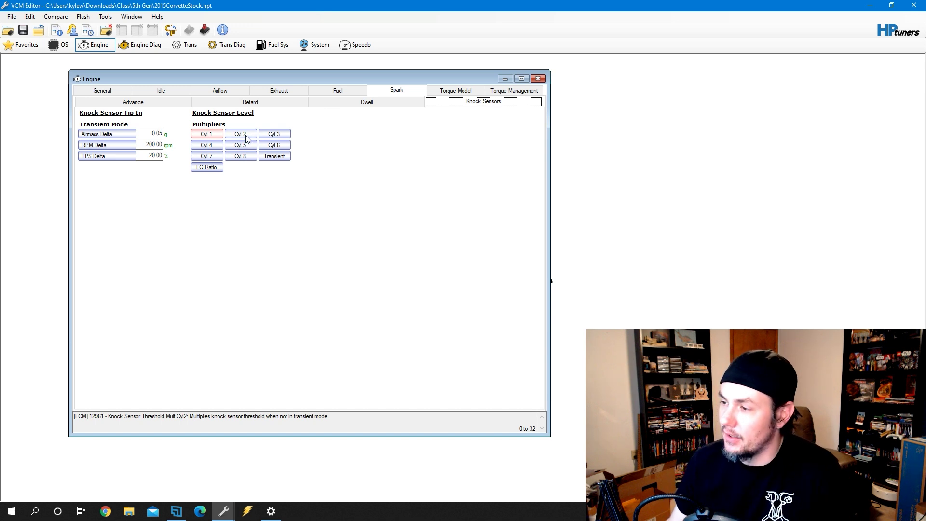
Step: In the cylinder 2 threshold multiplier table, multiply the 0.2–0.4 g cells from 4,500 to 8,500 rpm by 1.15
{"action": "left_click", "coordinate": [249, 135]}
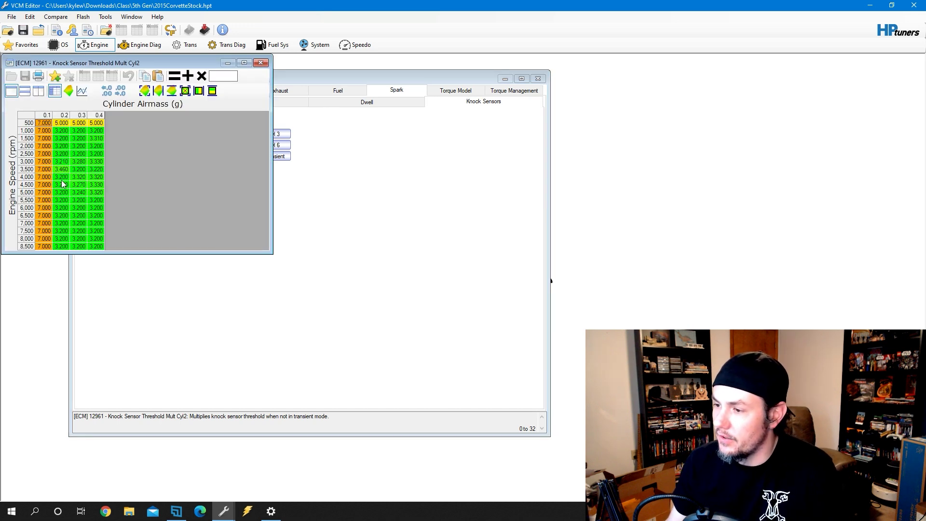
{"action": "left_click_drag", "start_coordinate": [62, 184], "coordinate": [97, 246]}
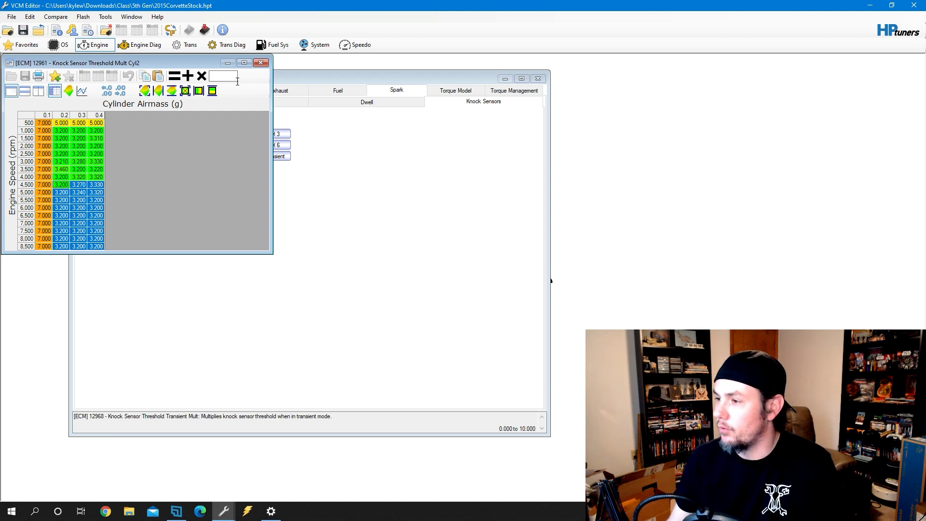
{"action": "left_click", "coordinate": [212, 75]}
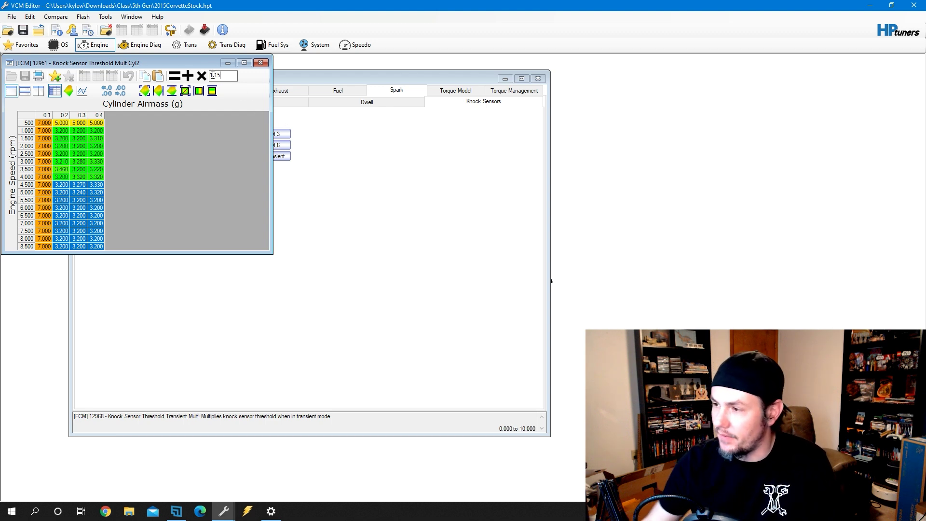
{"action": "left_click", "coordinate": [202, 76]}
Step: In the LateE38 tune's cylinder 1 threshold multiplier table, multiply all airmass rows from 4,000 to 8,000 rpm by 1.15
{"action": "mouse_move", "coordinate": [224, 510]}
{"action": "left_click", "coordinate": [318, 466]}
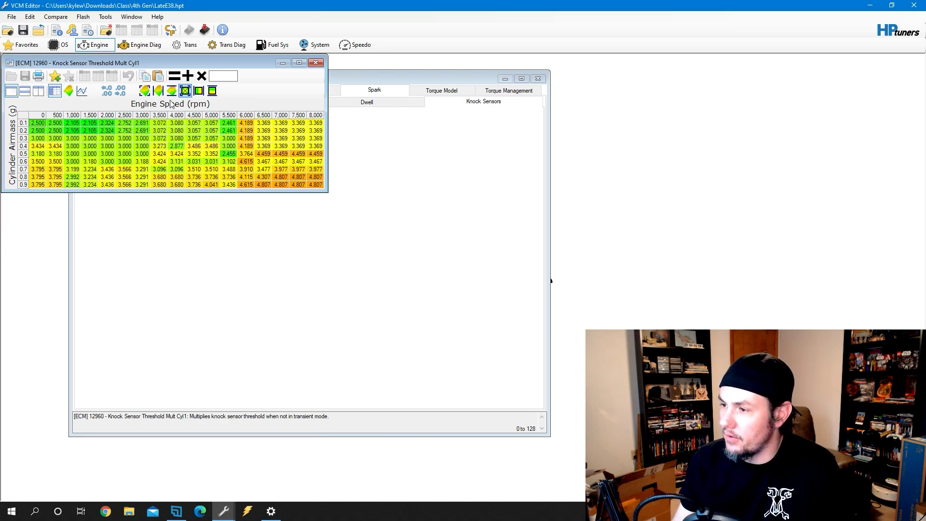
{"action": "left_click_drag", "start_coordinate": [177, 123], "coordinate": [501, 254]}
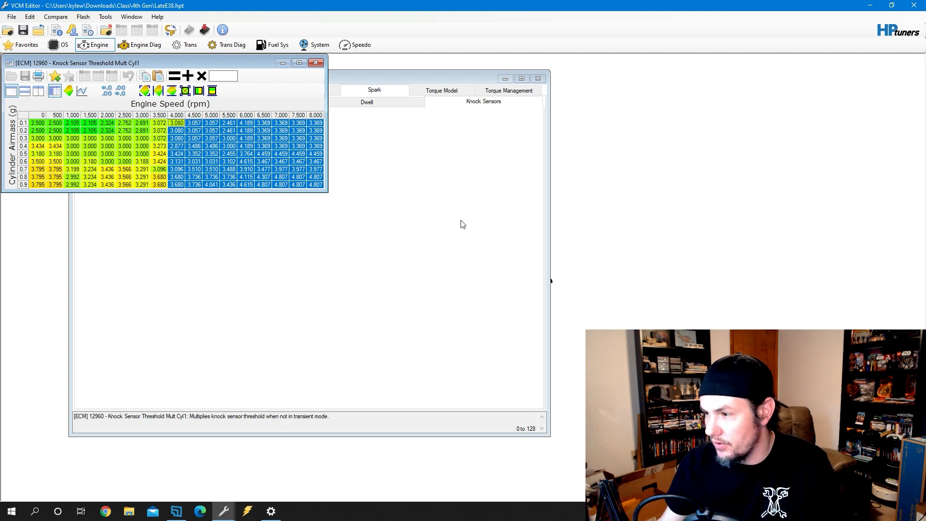
{"action": "left_click", "coordinate": [230, 77]}
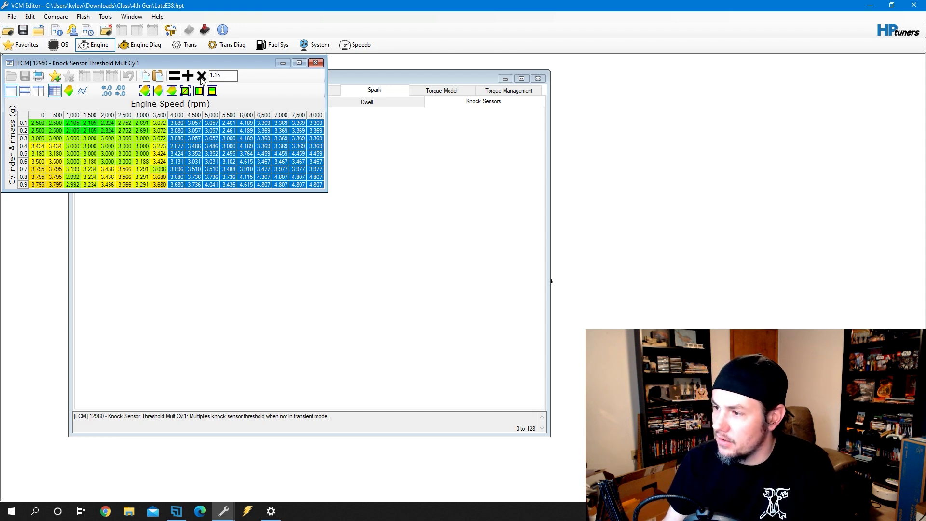
{"action": "left_click", "coordinate": [201, 76]}
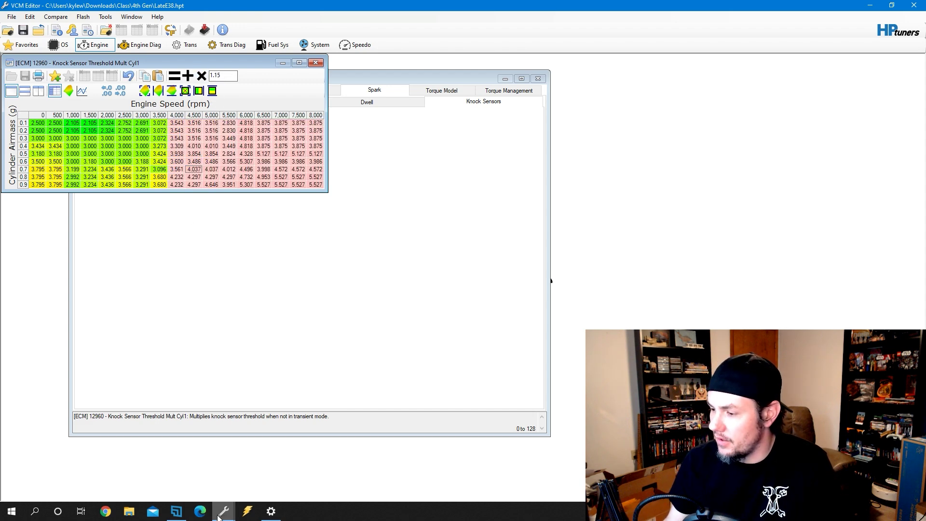
Step: In the 2001PontiacFirebird tune's knock sensor level by RPM and cylinder table, multiply all cylinders from 4,000 to 8,000 rpm by 1.15
{"action": "mouse_move", "coordinate": [218, 515]}
{"action": "left_click", "coordinate": [184, 453]}
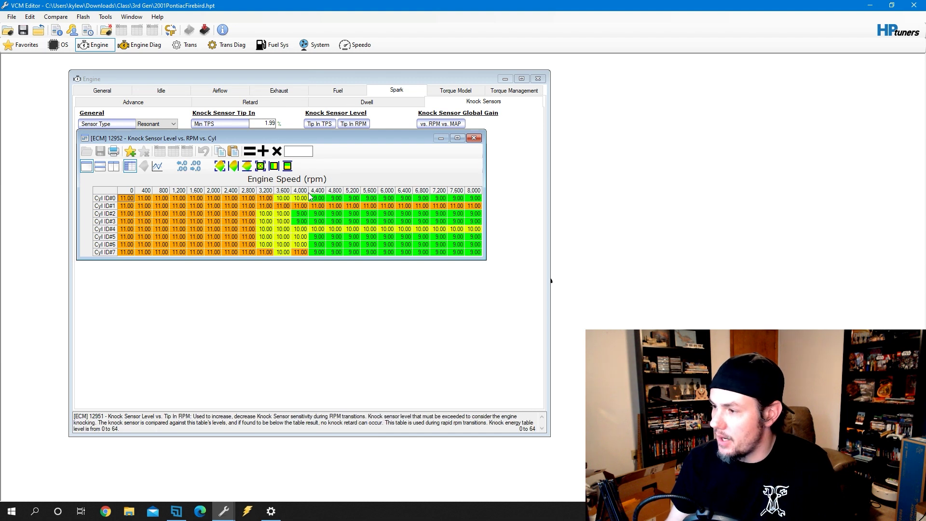
{"action": "left_click_drag", "start_coordinate": [308, 195], "coordinate": [542, 292]}
{"action": "left_click", "coordinate": [302, 151]}
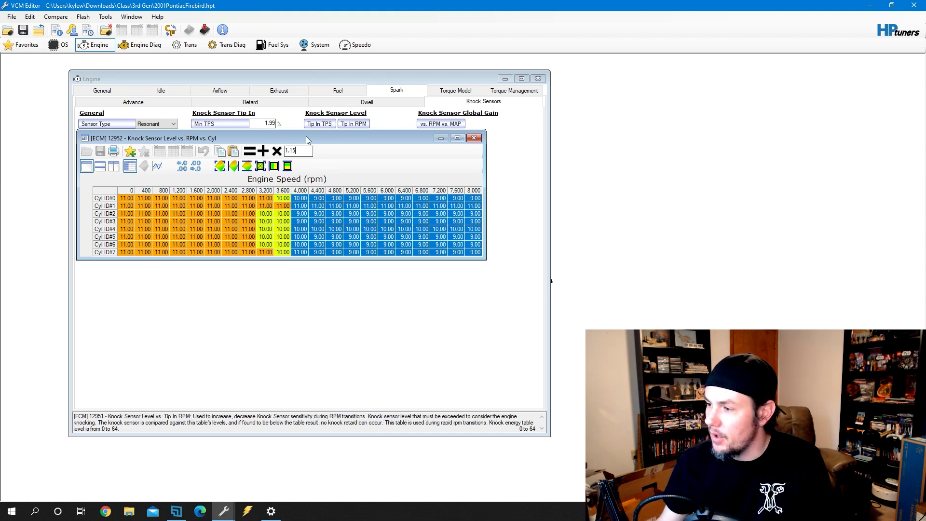
{"action": "left_click", "coordinate": [276, 152]}
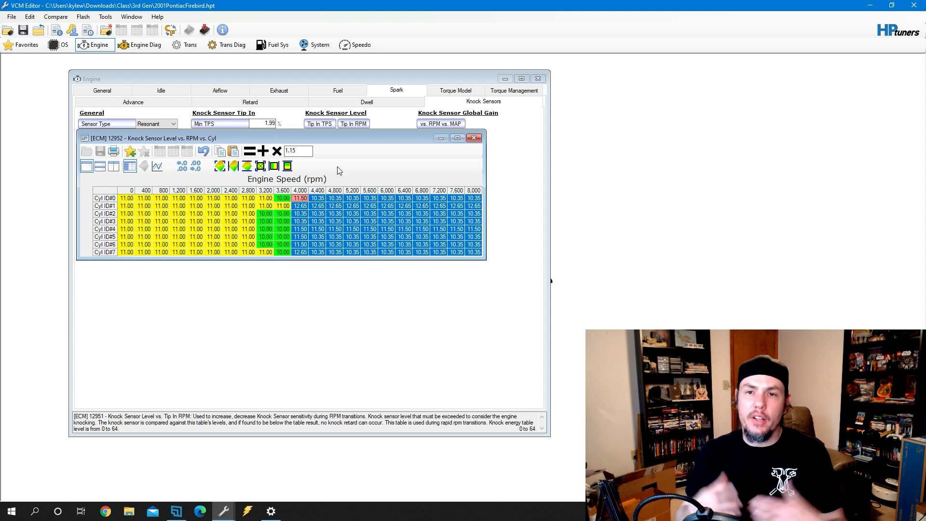